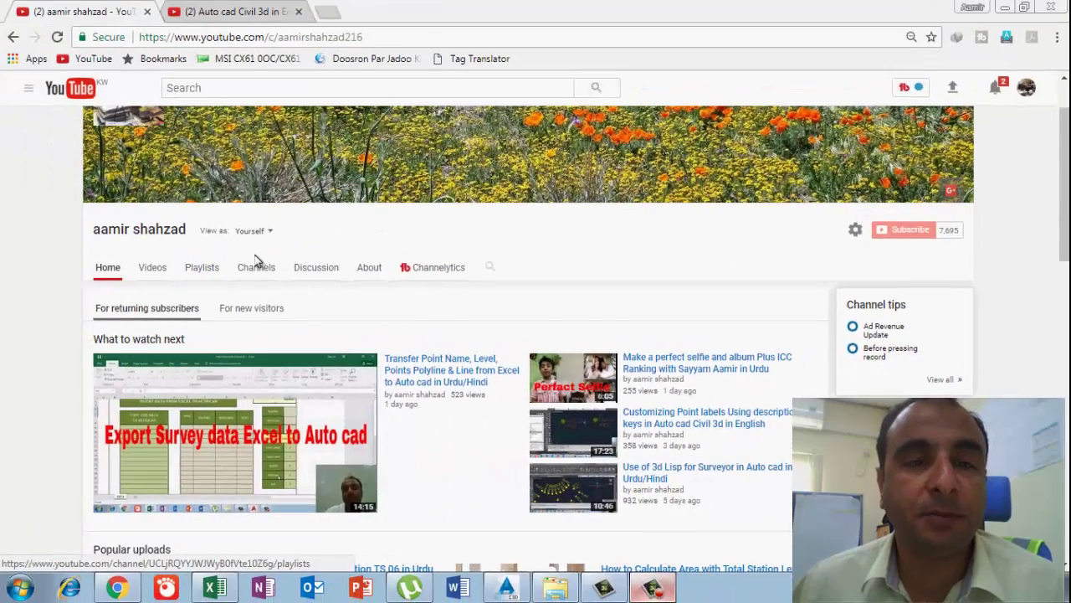
Step: Open Test File from the desktop and review its point numbers, coordinates, elevations and description codes
key(ctrl+Tab)
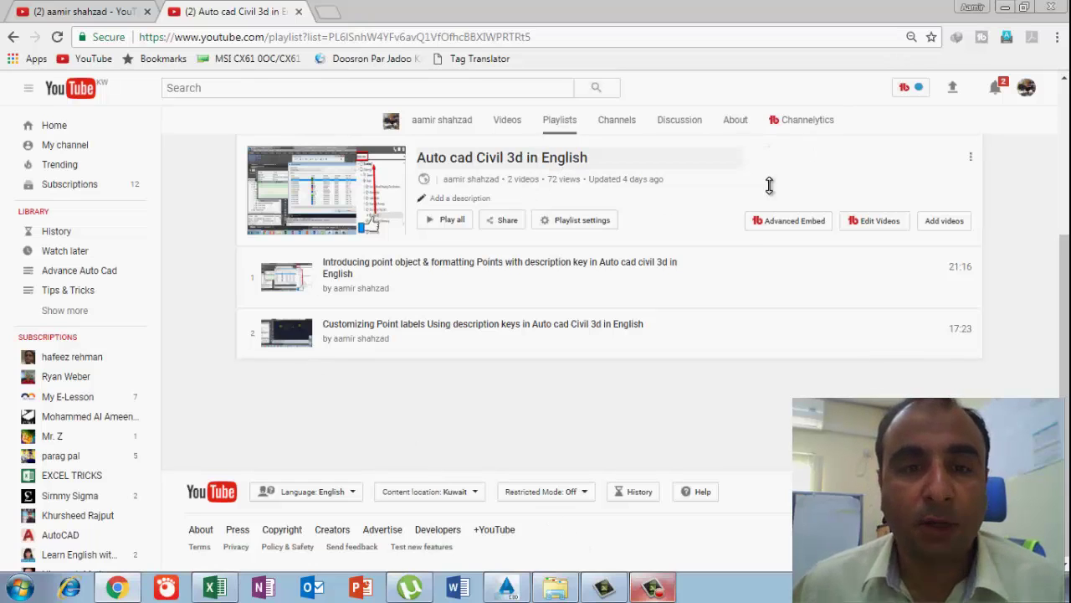
key(alt+Tab)
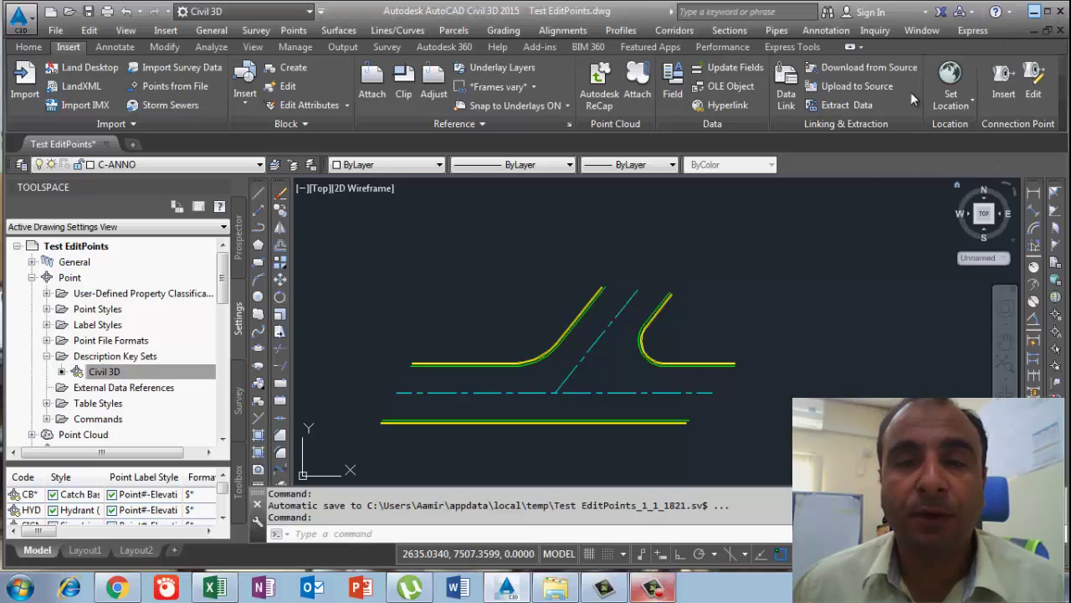
key(super+d)
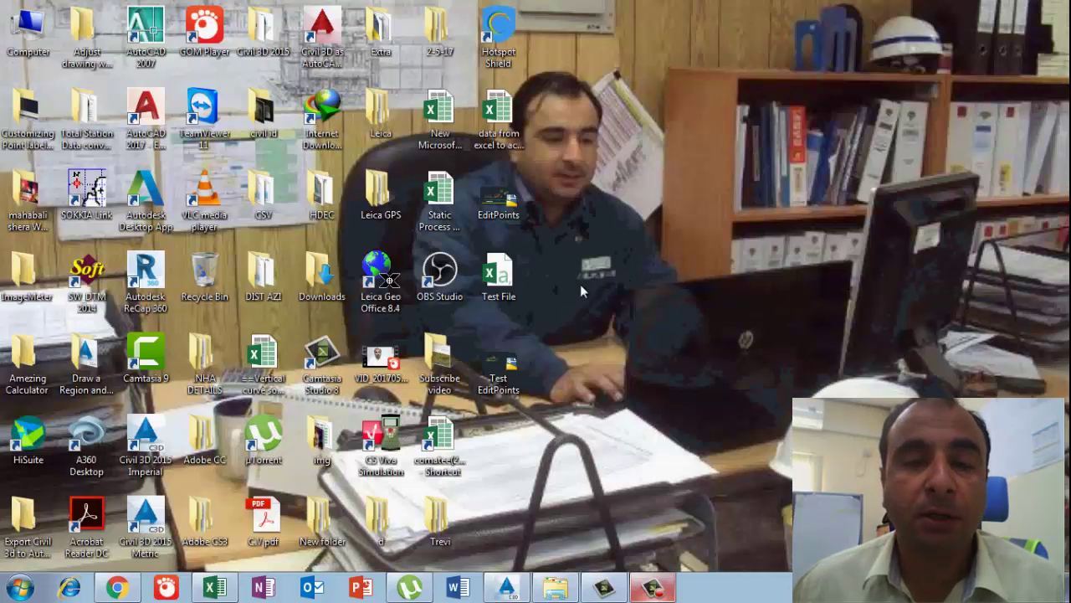
double_click(501, 283)
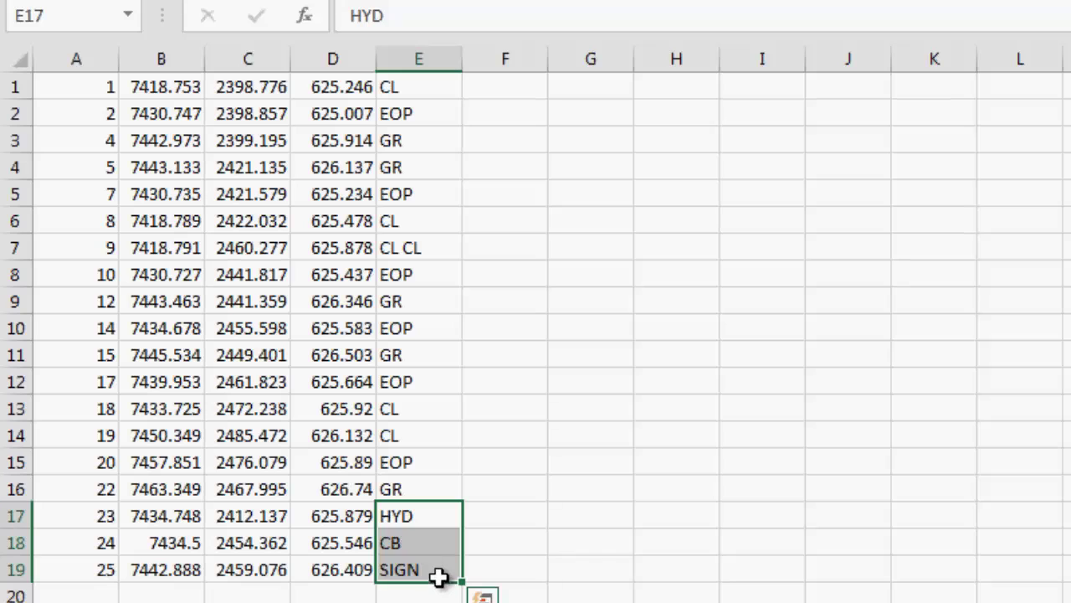
key(Down)
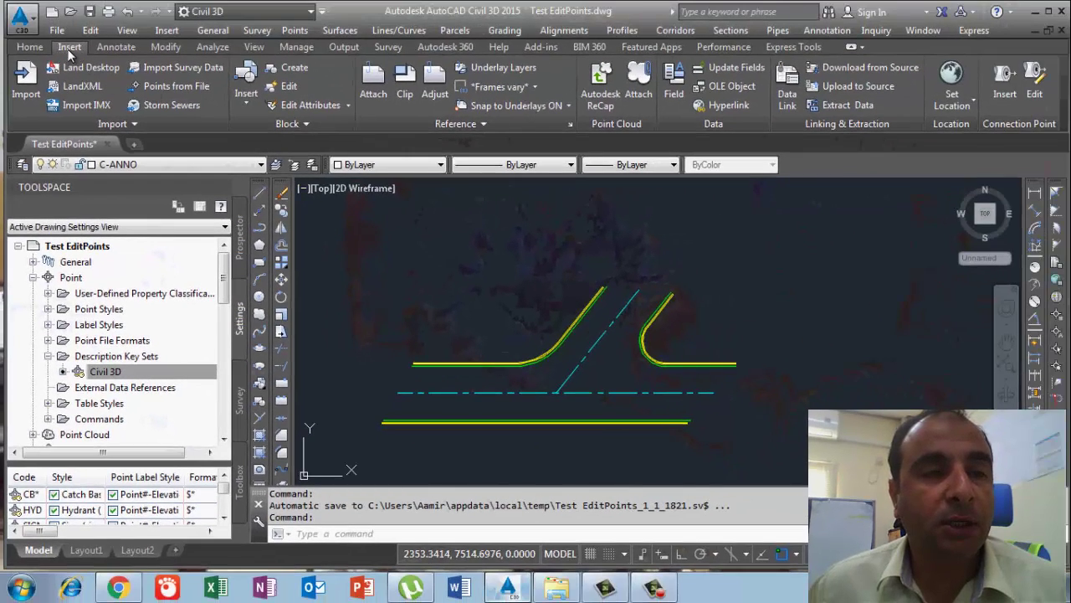
Step: Switch to Civil 3D, start importing points from a file, and add Test File from the Desktop as the source
click(176, 88)
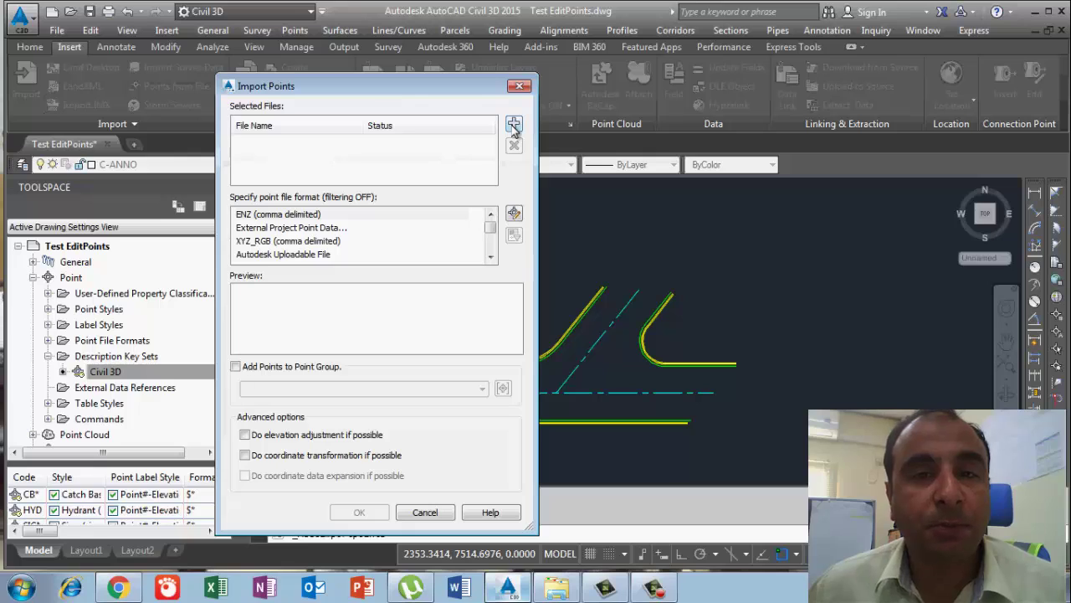
click(514, 124)
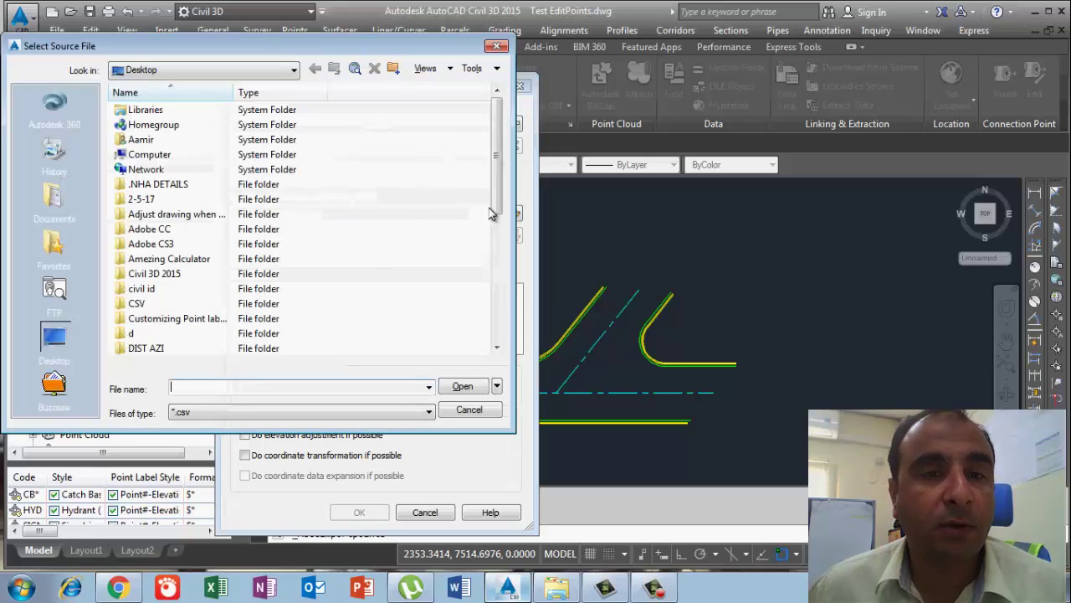
scroll(509, 210, down, 2)
scroll(516, 329, down, 5)
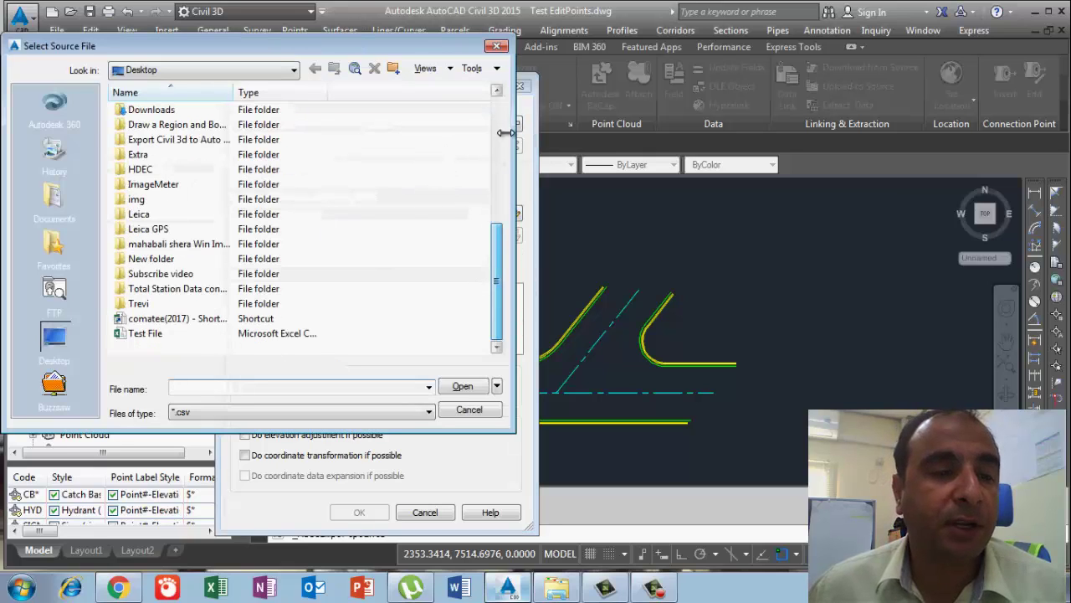
click(164, 344)
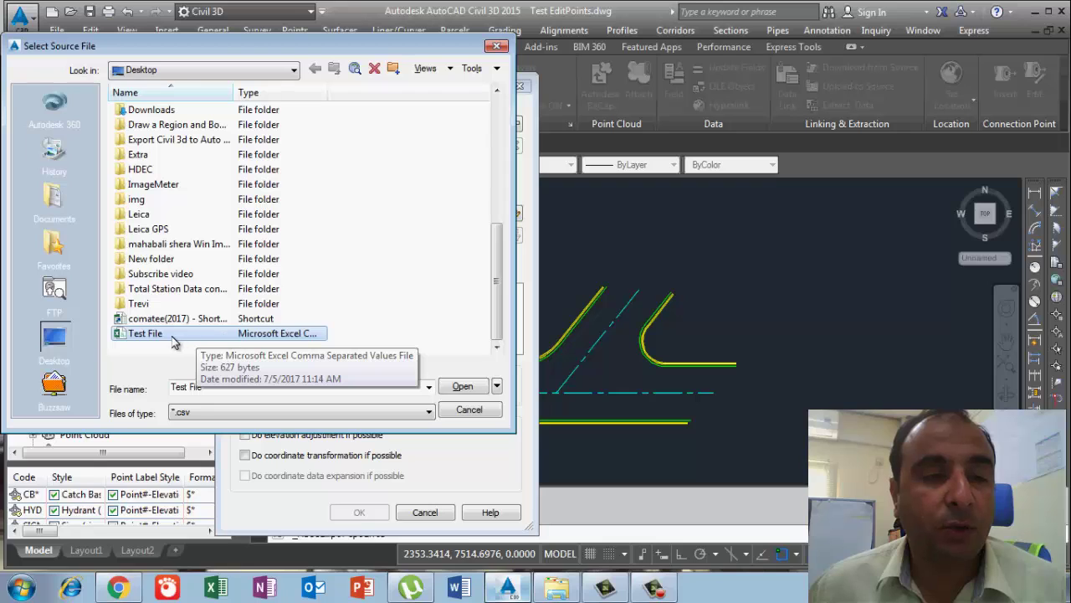
click(462, 387)
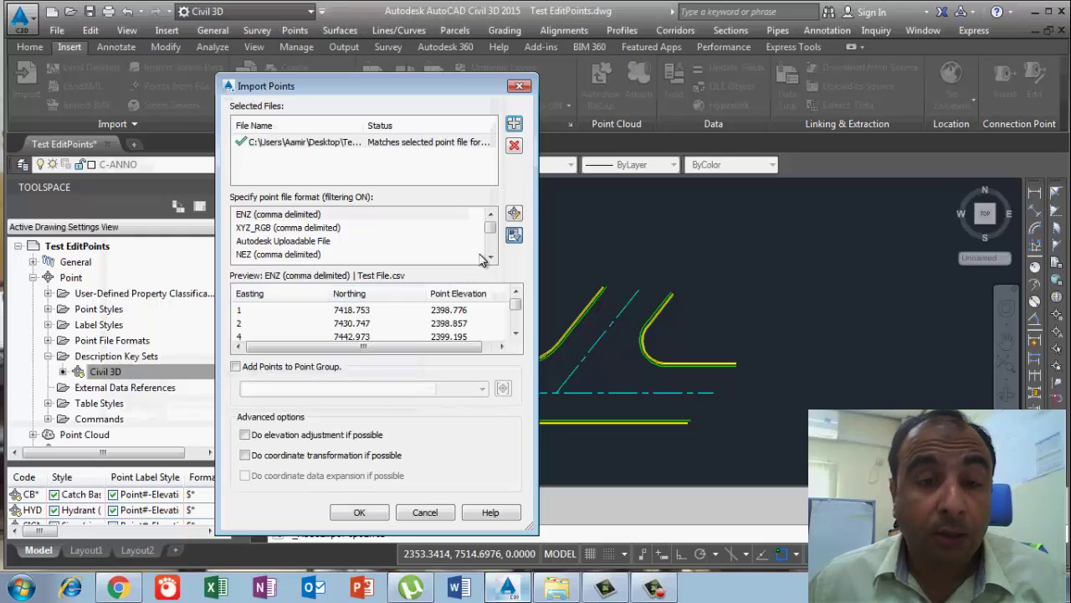
Step: Set the point file format to PNEZD (comma delimited) and import the points into the drawing
scroll(500, 241, down, 2)
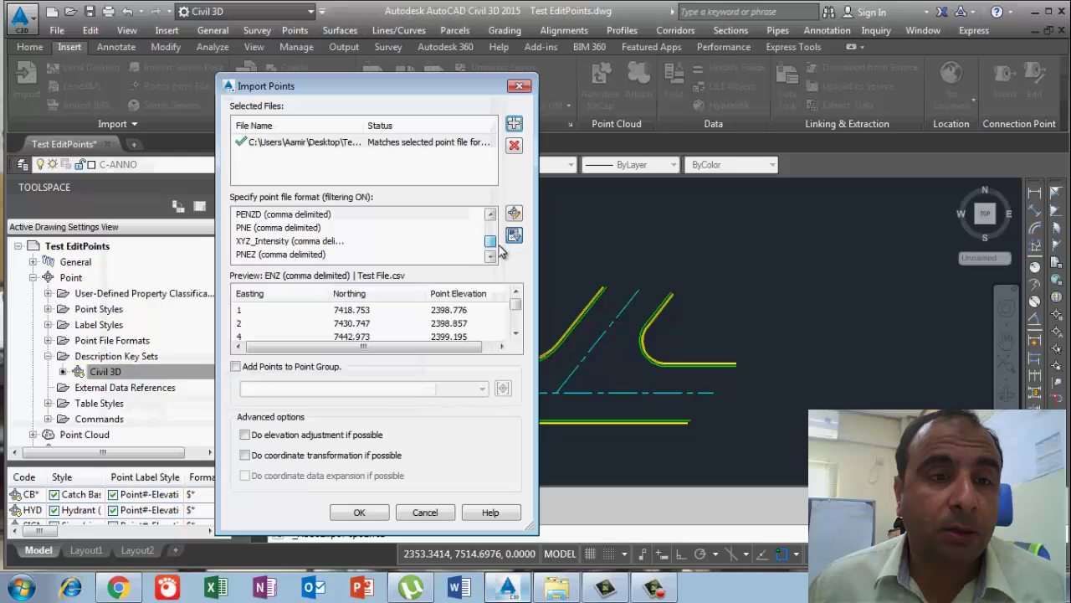
scroll(501, 253, down, 1)
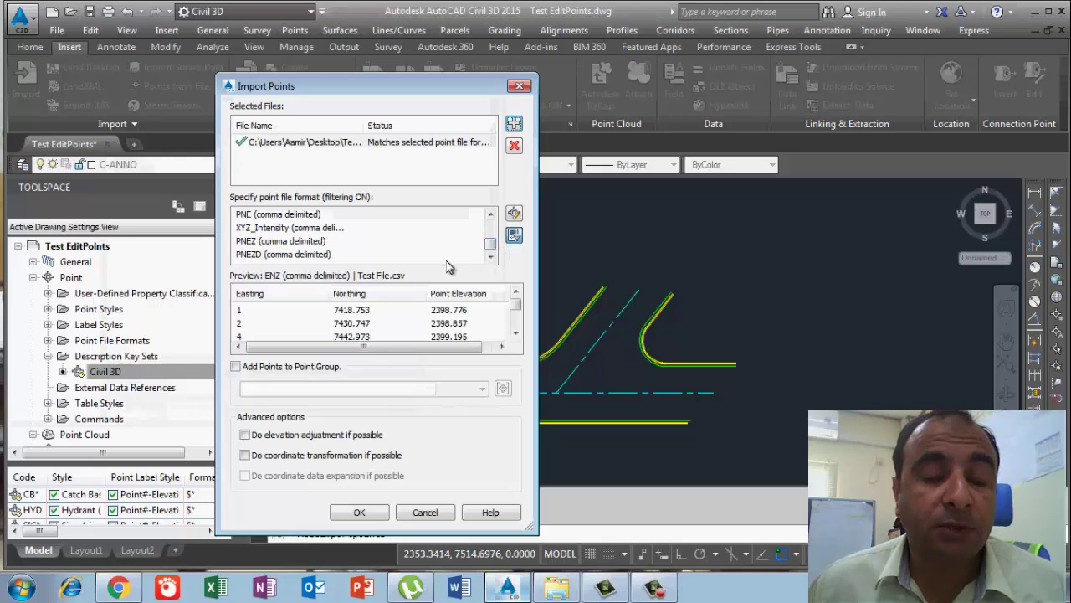
click(281, 254)
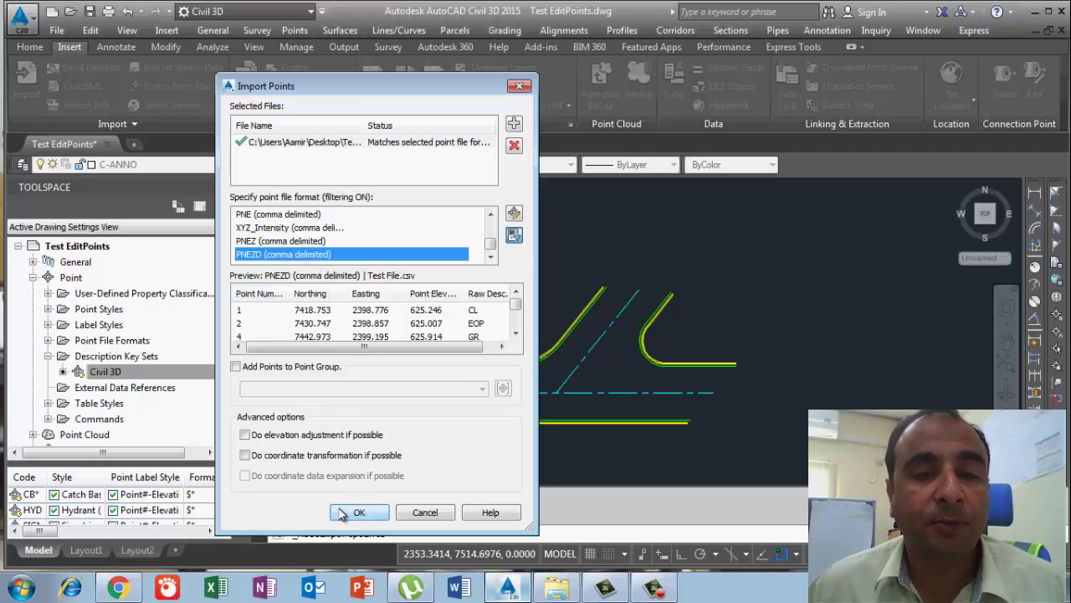
key(Return)
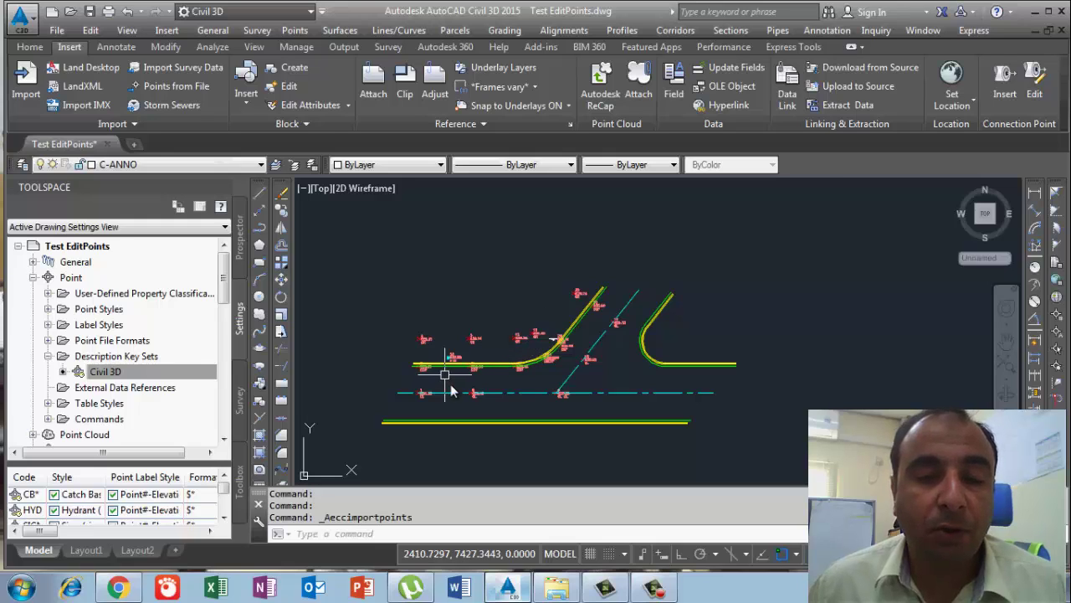
Step: Inspect the imported points along the road edge and open the Civil 3D description key set to review its codes and styles
scroll(447, 381, up, 4)
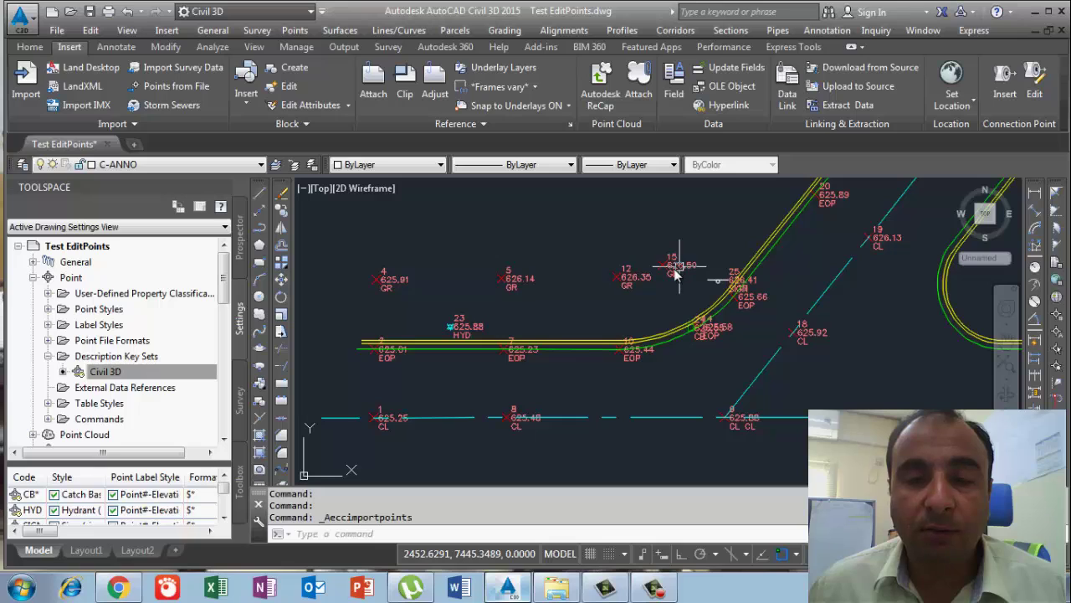
middle_drag(630, 290, 603, 282)
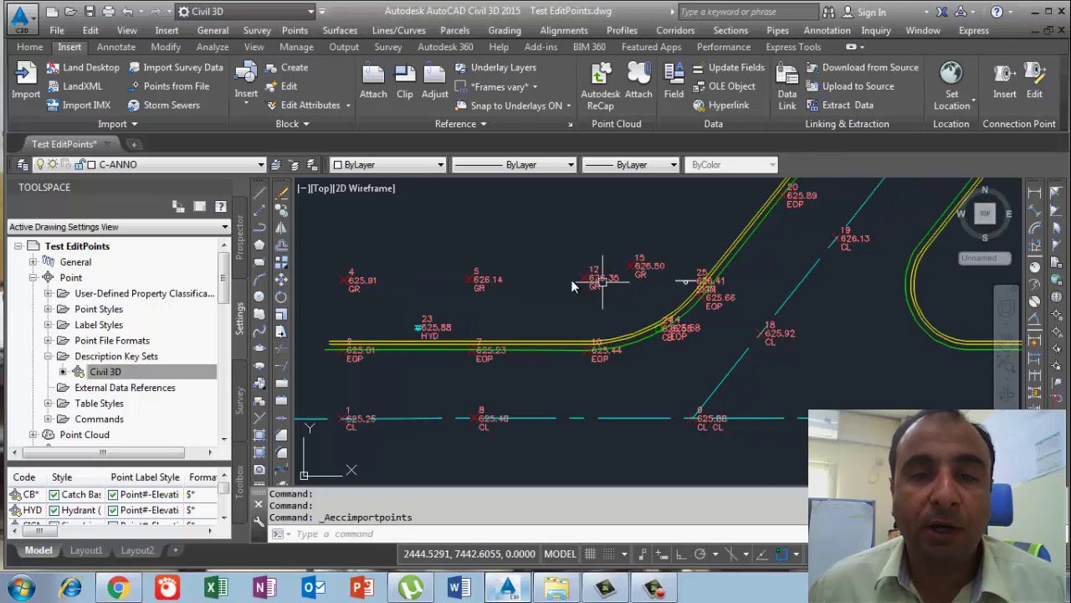
scroll(463, 383, up, 2)
middle_drag(482, 370, 634, 343)
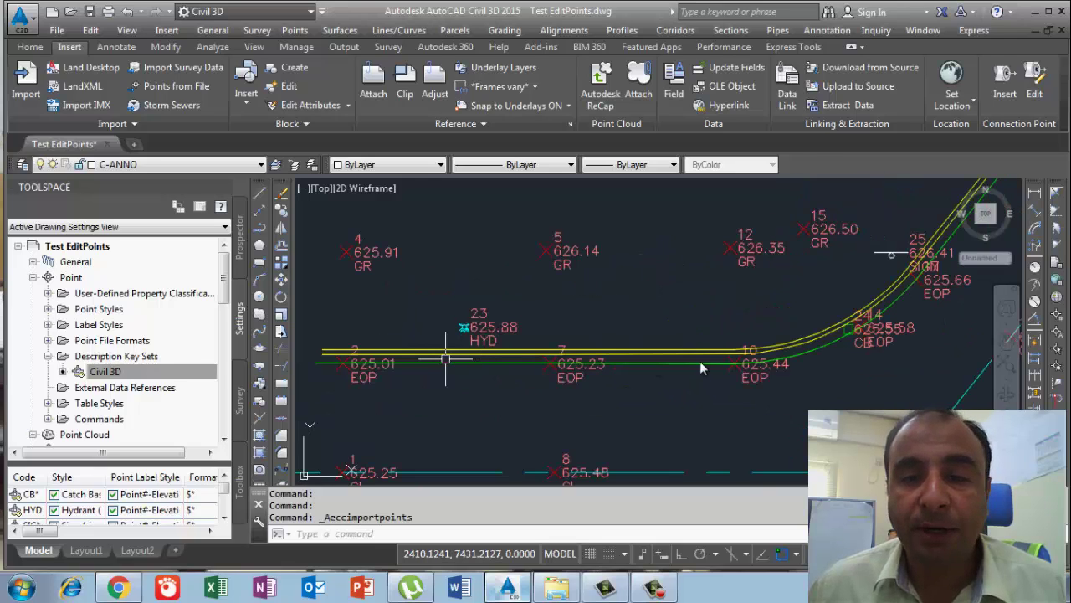
middle_drag(683, 426, 583, 472)
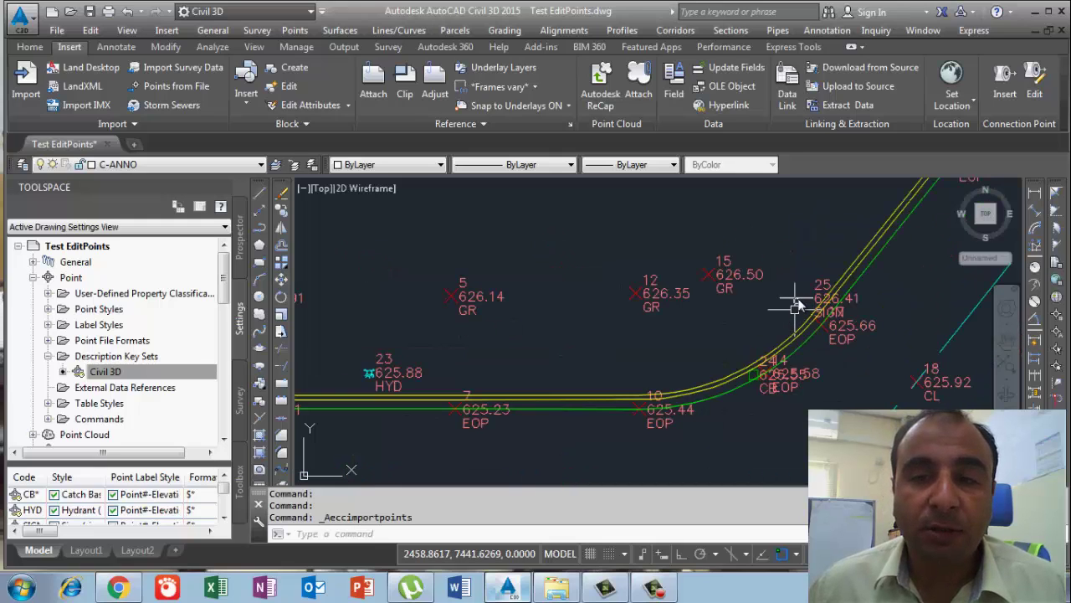
click(123, 378)
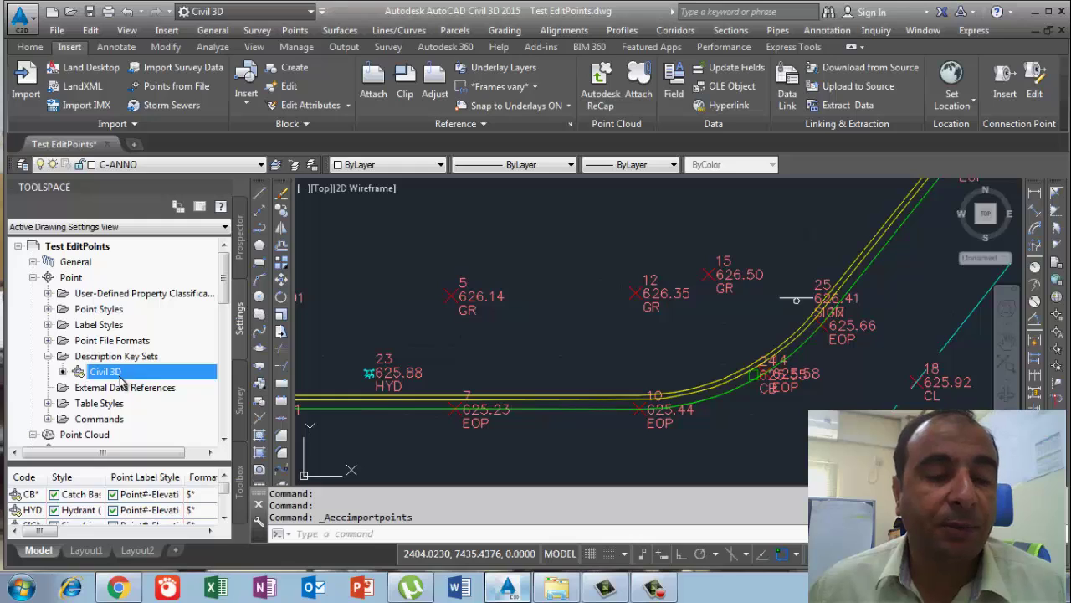
right_click(128, 377)
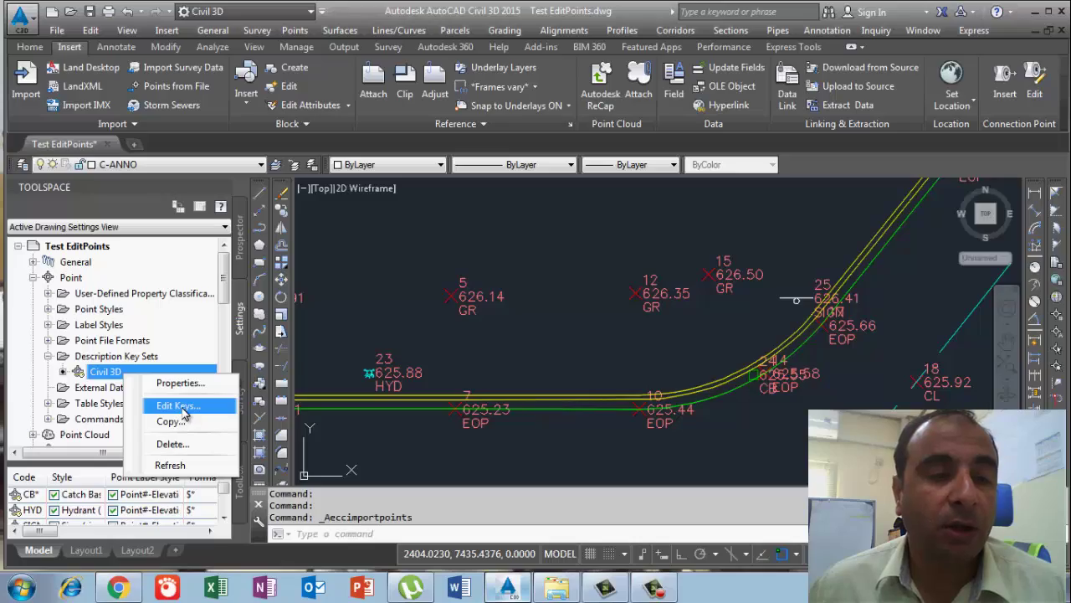
click(180, 406)
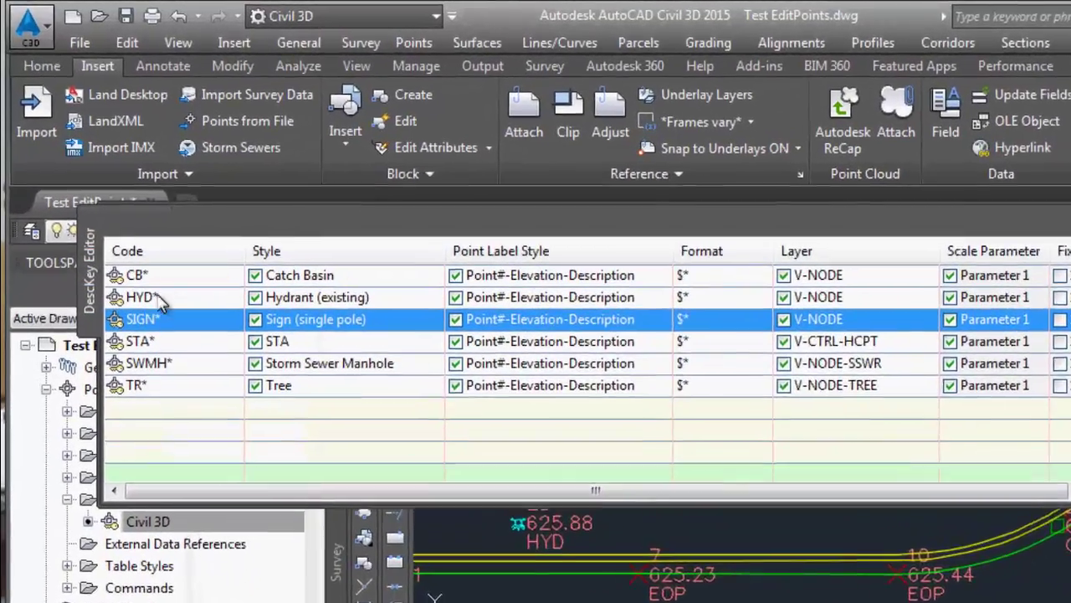
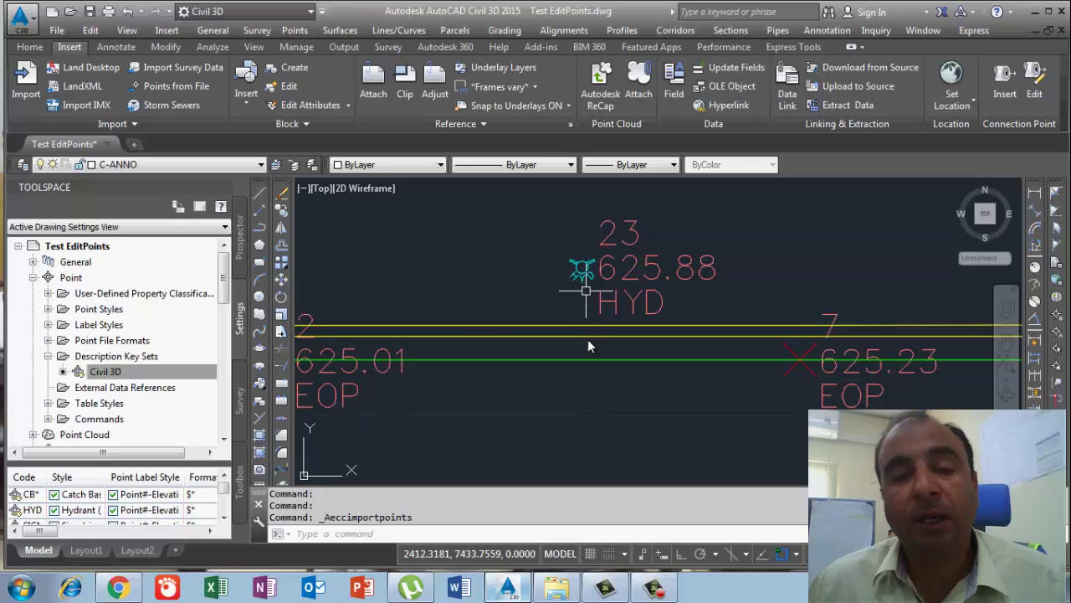
Step: Select hydrant point 23 above the road edge and rotate only its marker by about 180 degrees
click(588, 268)
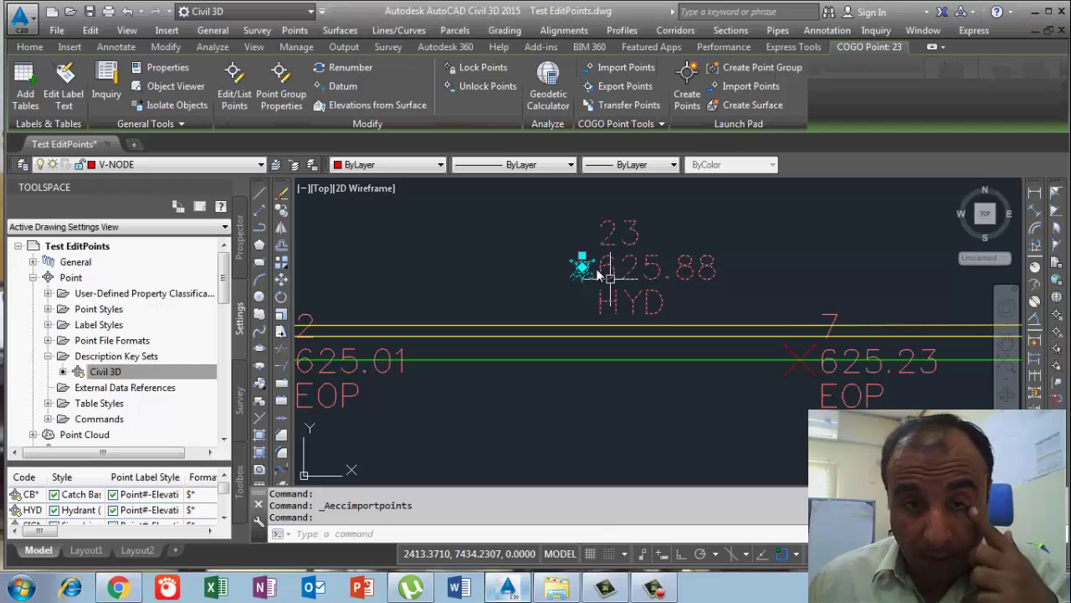
scroll(588, 270, up, 5)
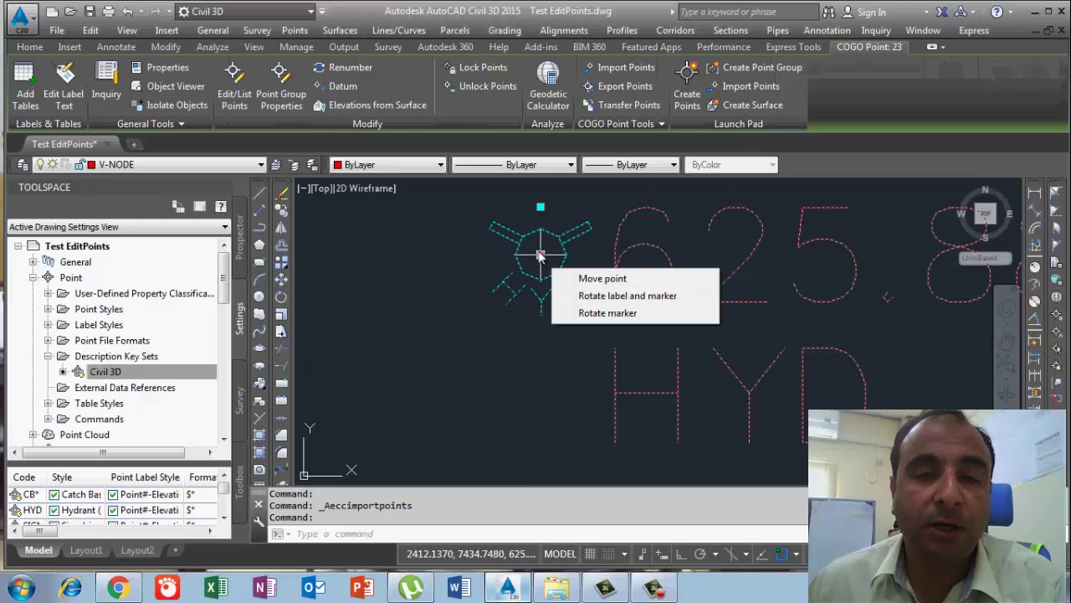
click(540, 255)
key(ctrl)
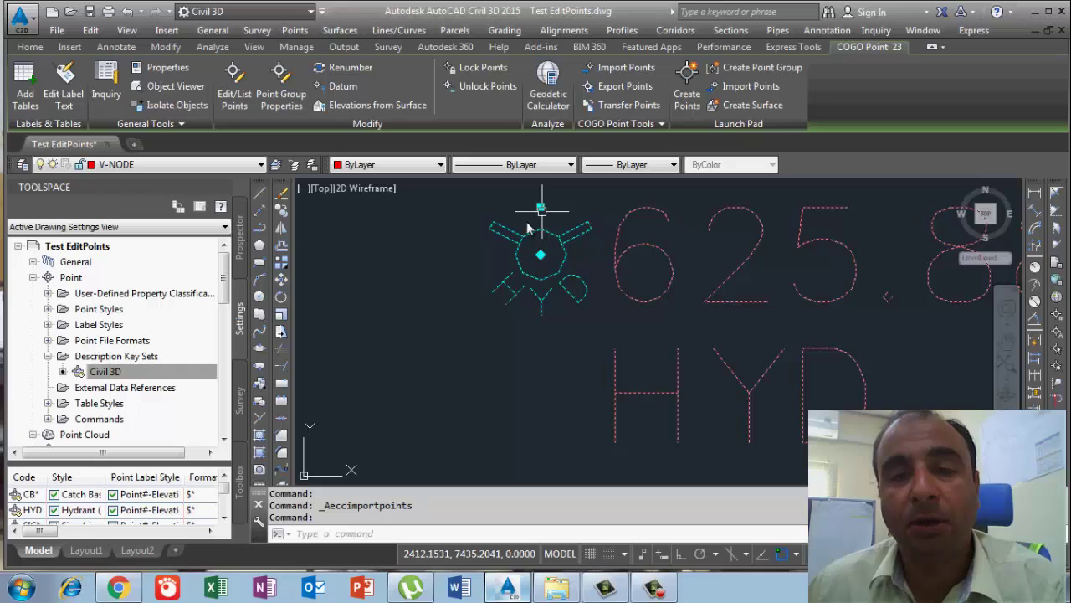
click(542, 209)
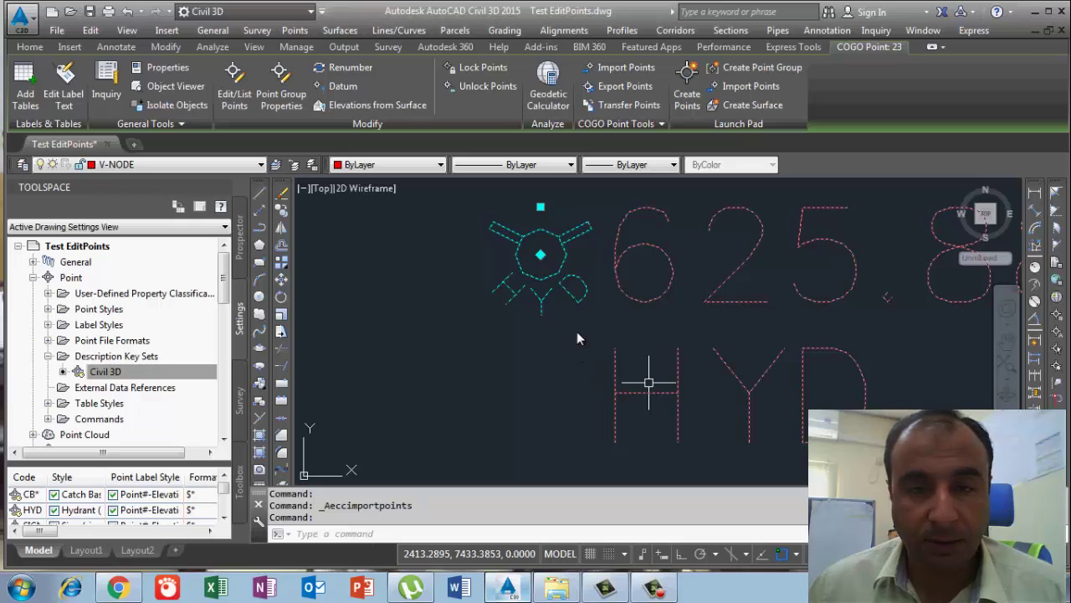
mouse_move(542, 256)
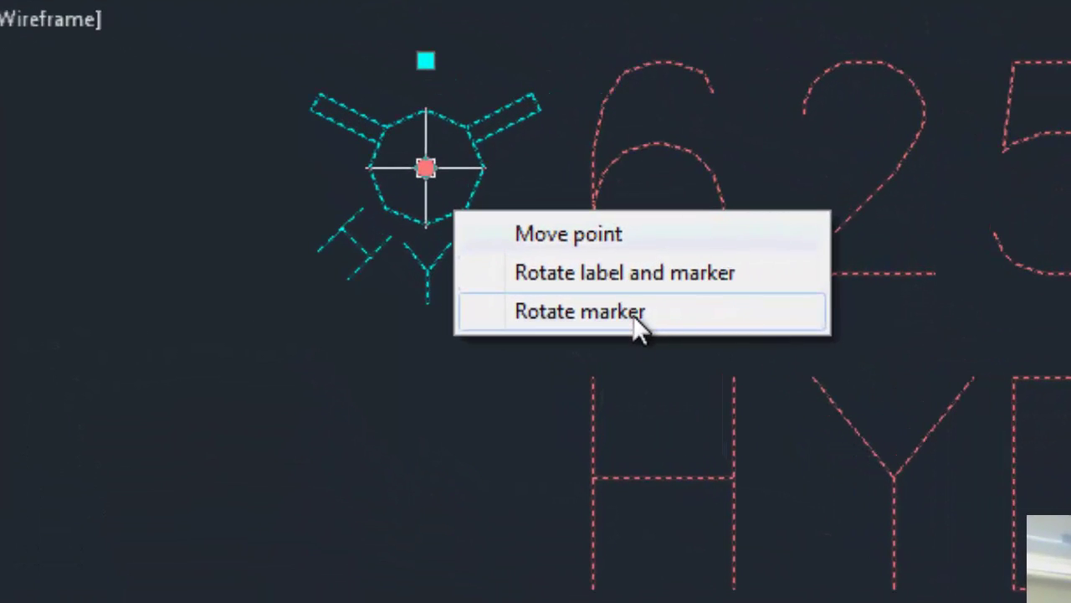
click(633, 327)
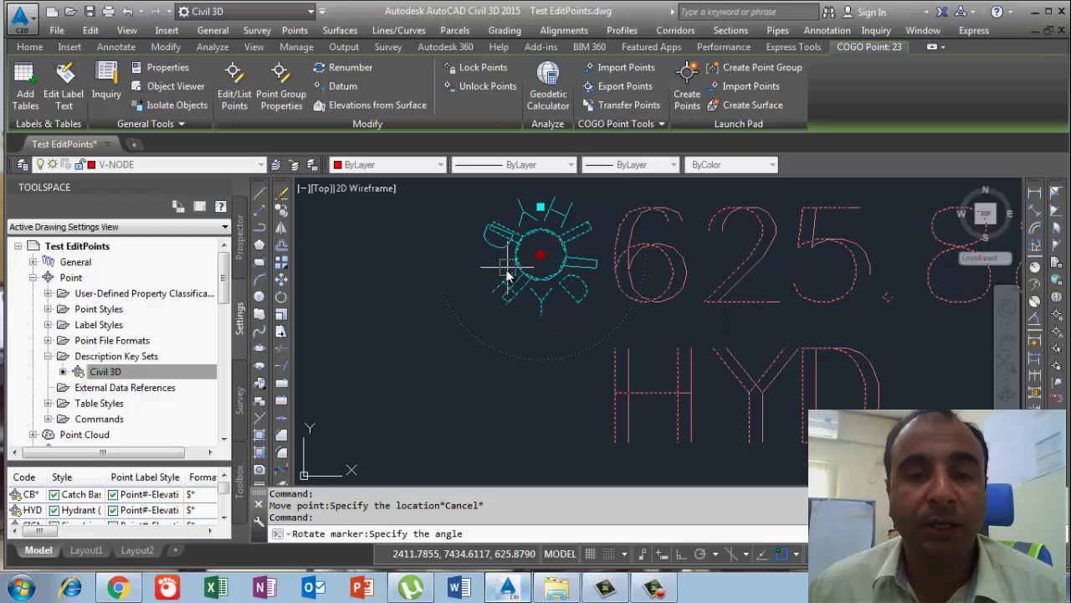
scroll(508, 279, down, 3)
scroll(503, 259, up, 3)
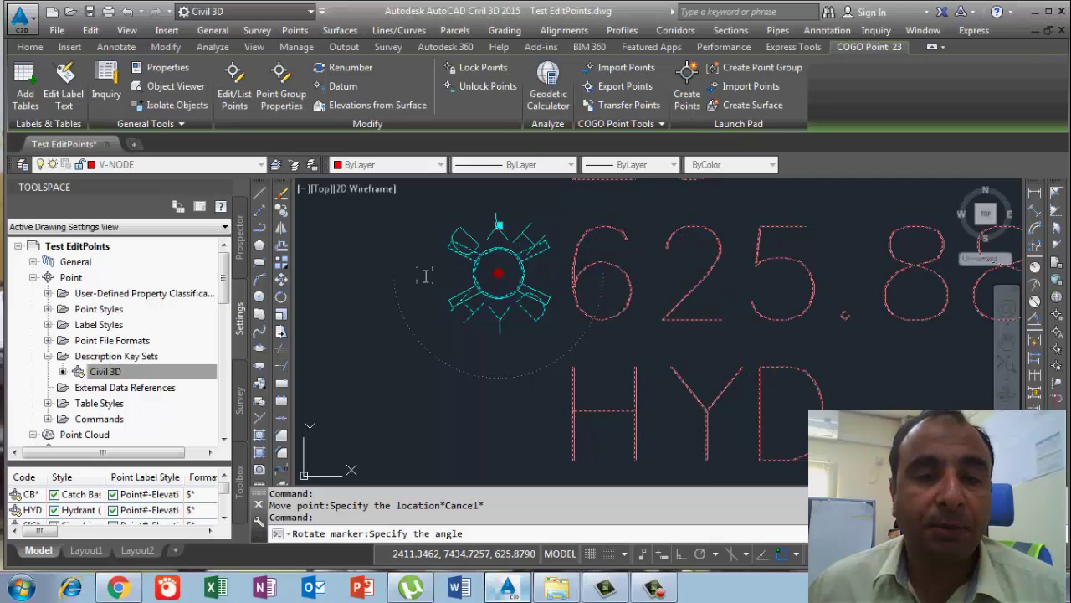
click(424, 275)
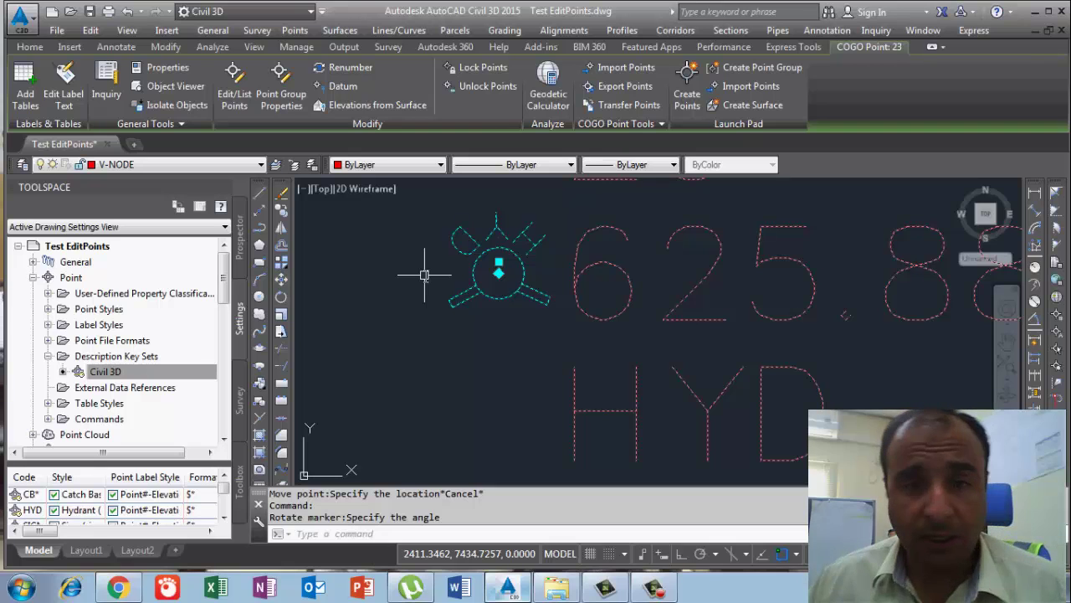
scroll(531, 309, down, 2)
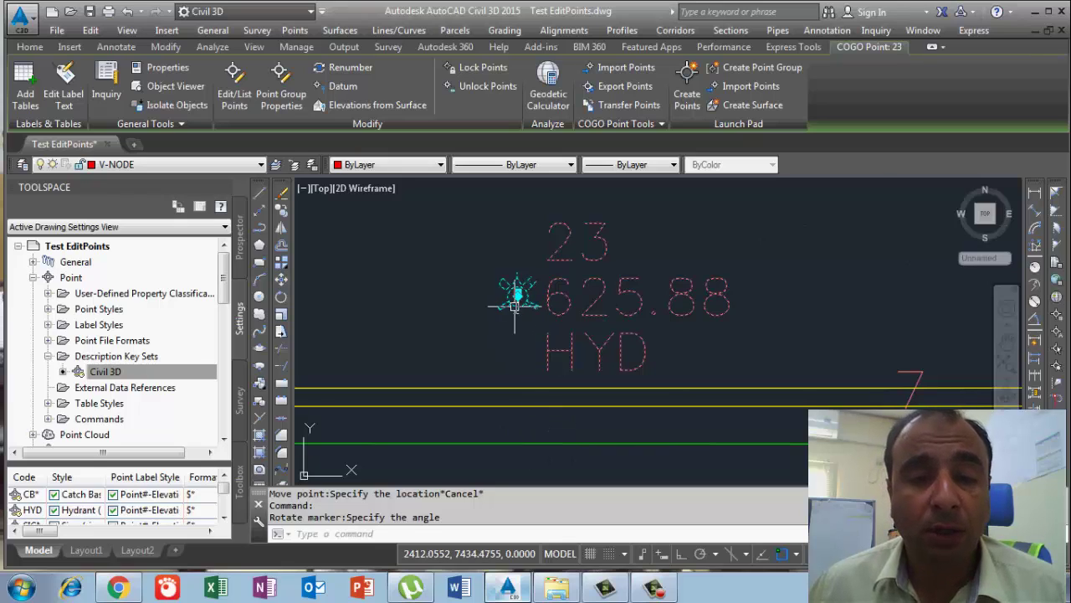
scroll(516, 285, up, 3)
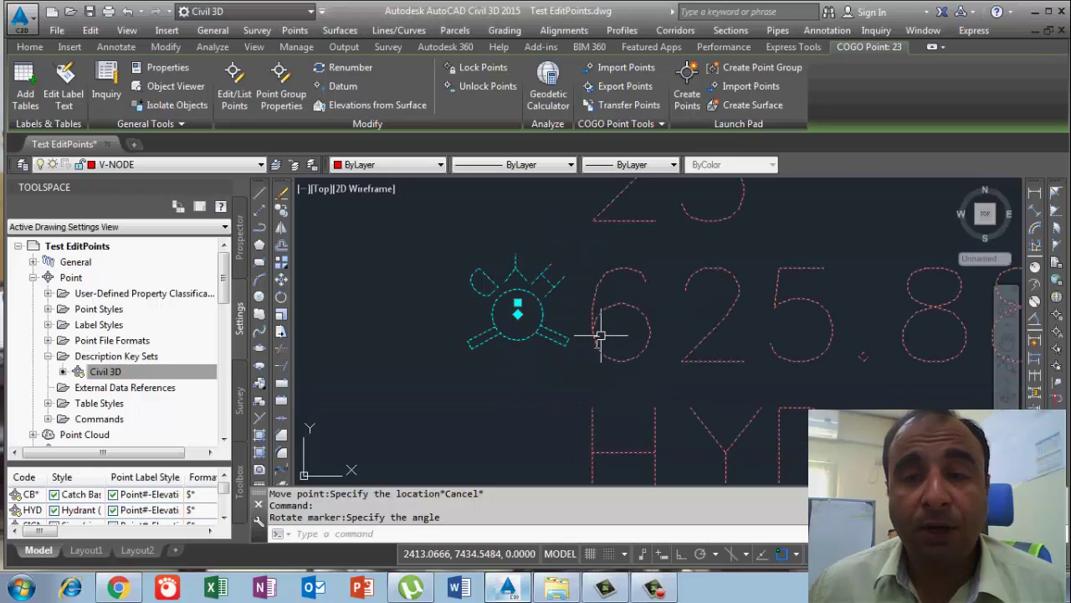
scroll(599, 337, down, 3)
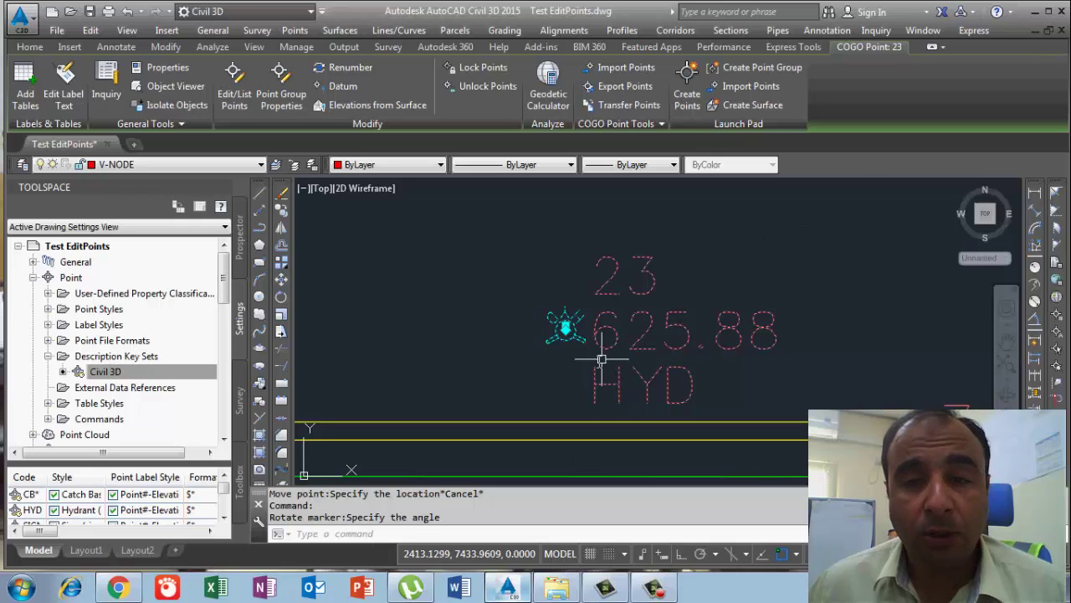
scroll(574, 305, up, 6)
mouse_move(521, 368)
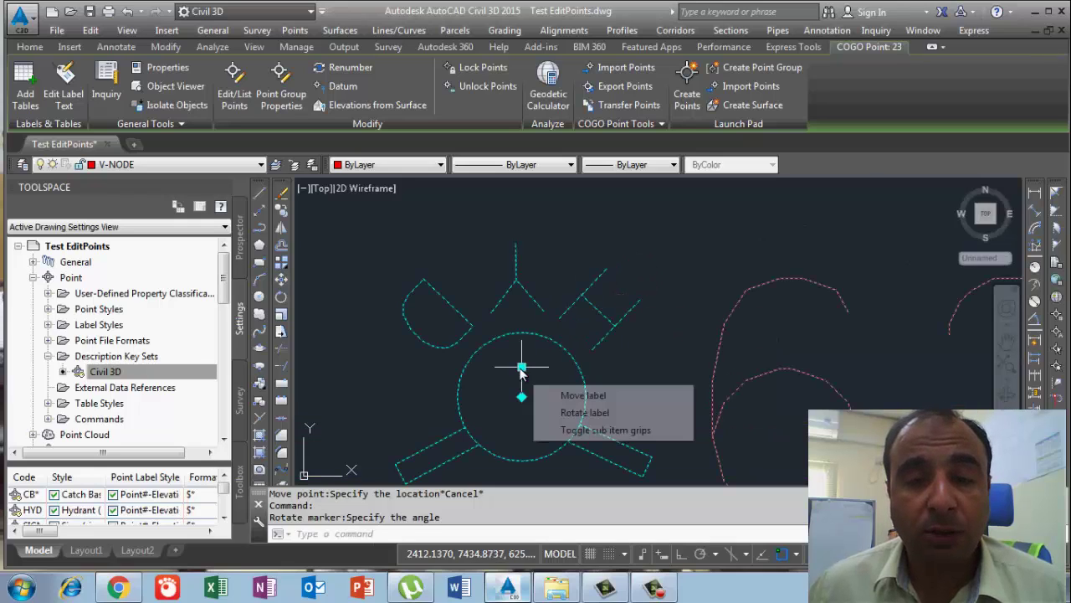
click(600, 411)
scroll(603, 377, down, 2)
scroll(602, 372, down, 1)
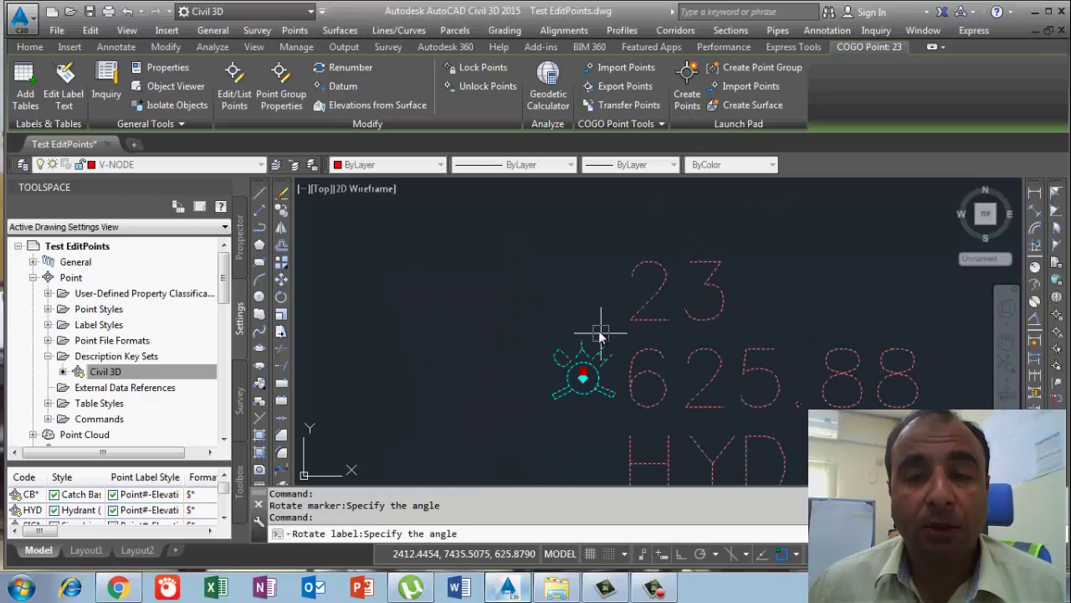
scroll(577, 322, down, 1)
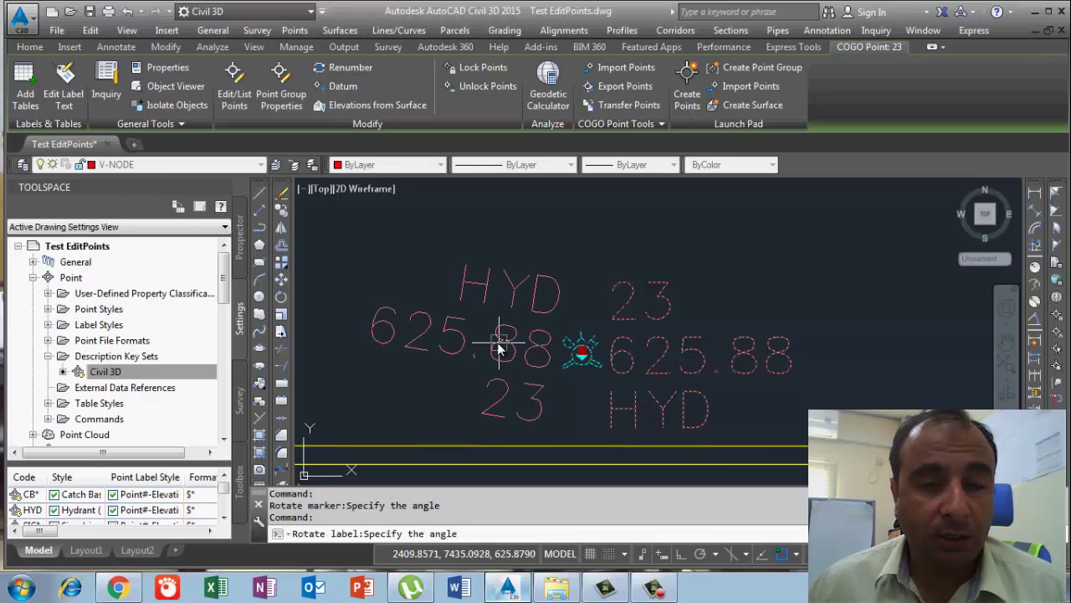
key(Escape)
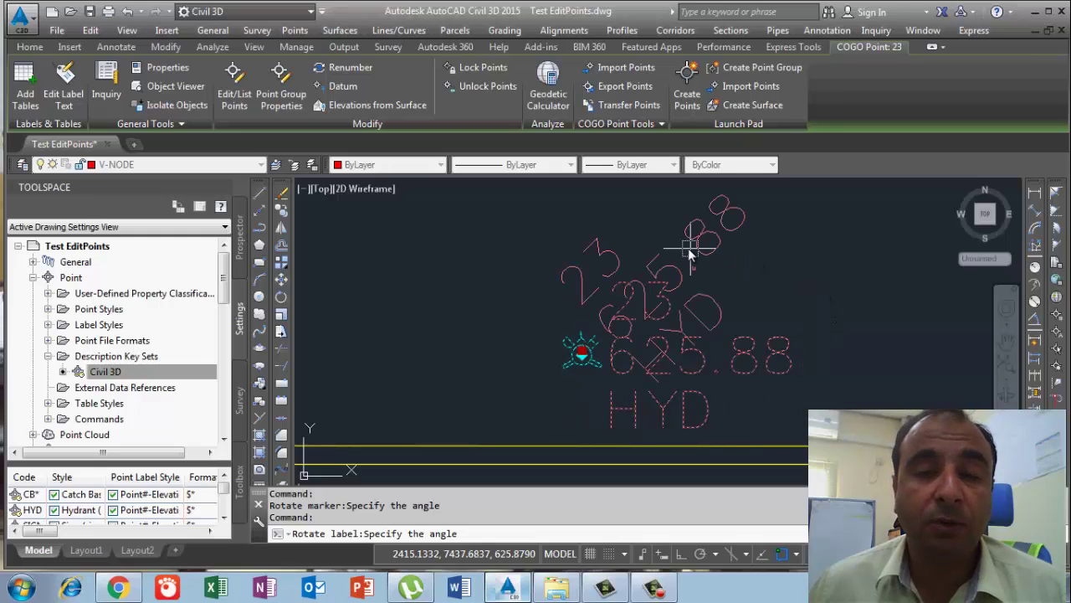
key(Escape)
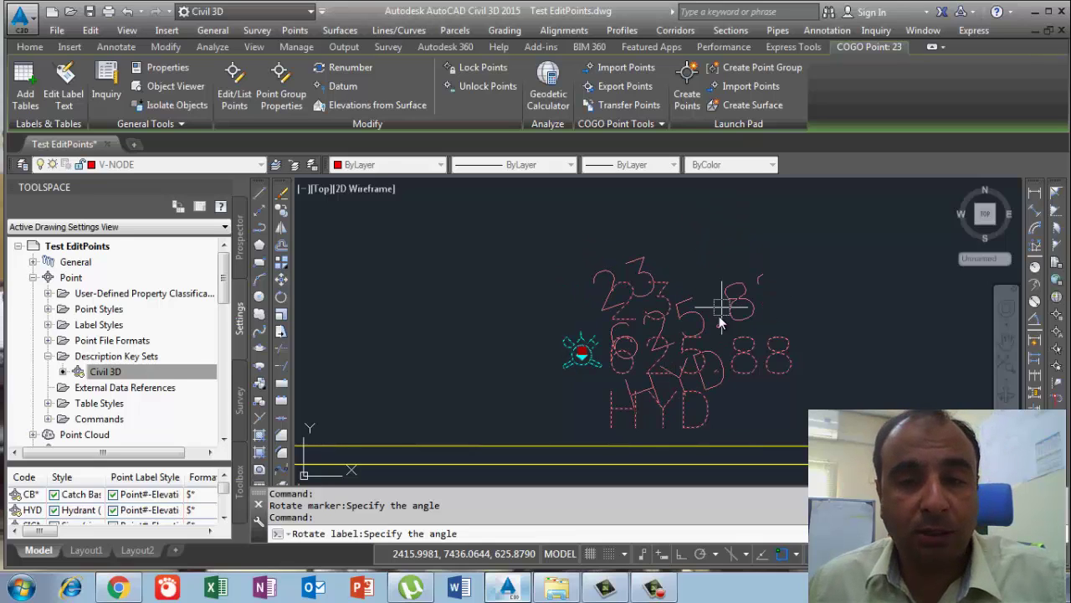
key(Escape)
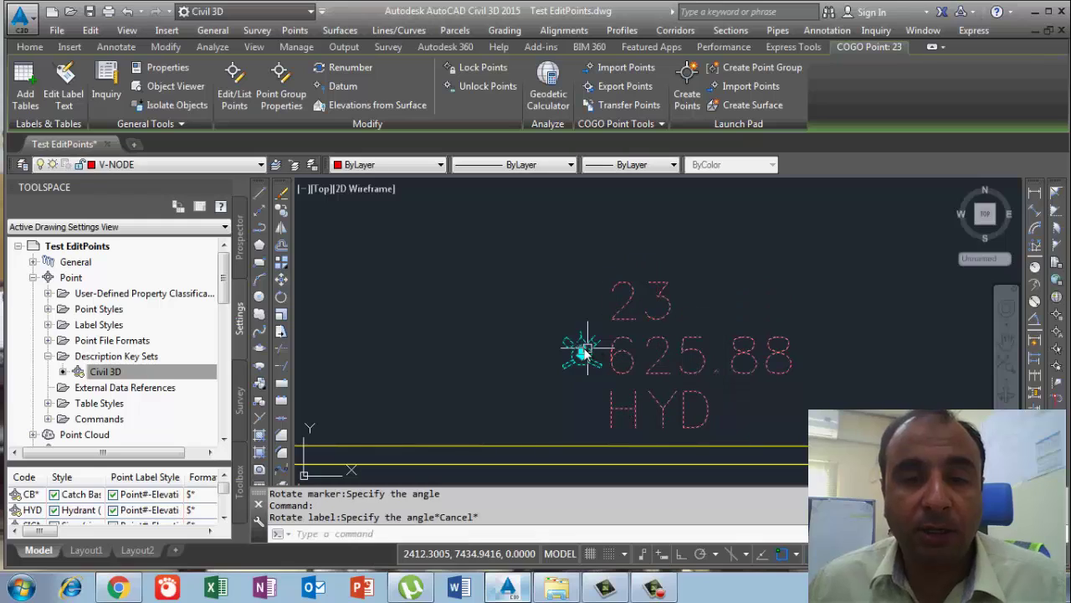
Step: Move the label of hydrant point 23 up and to the left of its marker so a leader connects them
mouse_move(583, 353)
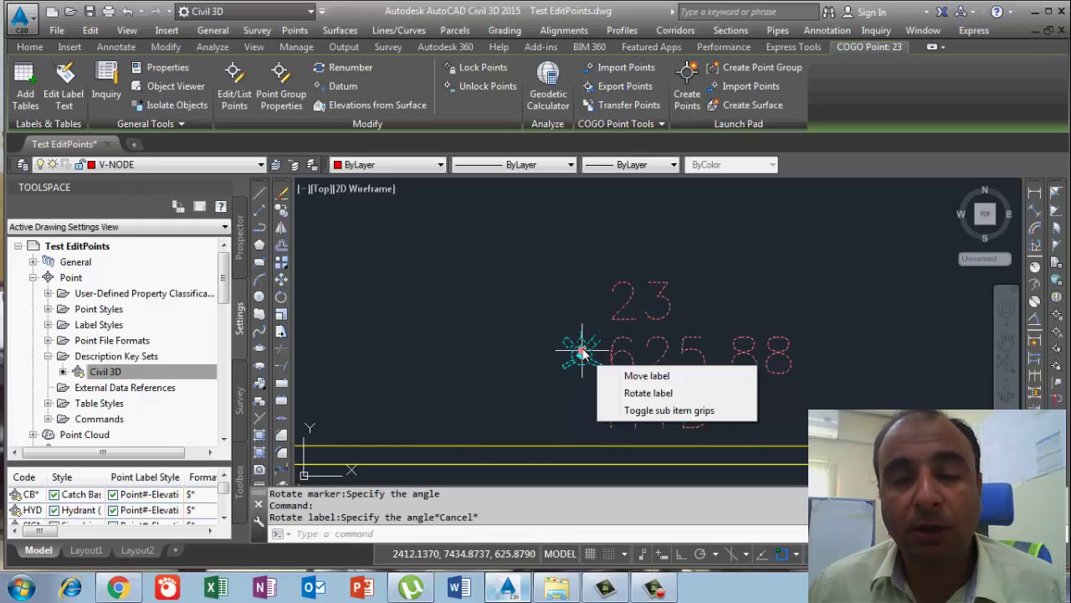
click(641, 378)
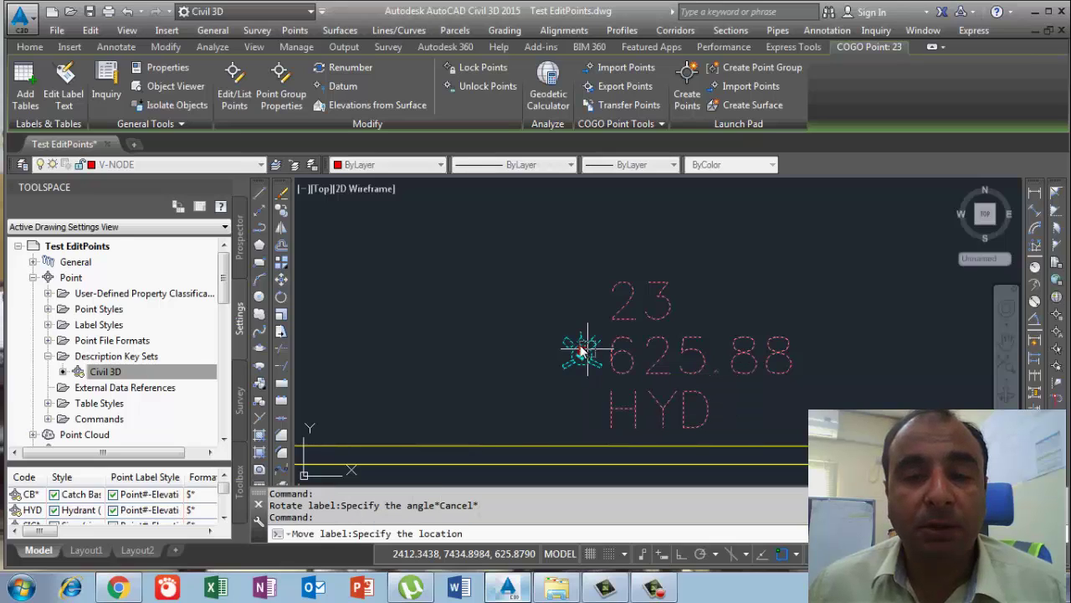
middle_drag(531, 300, 795, 307)
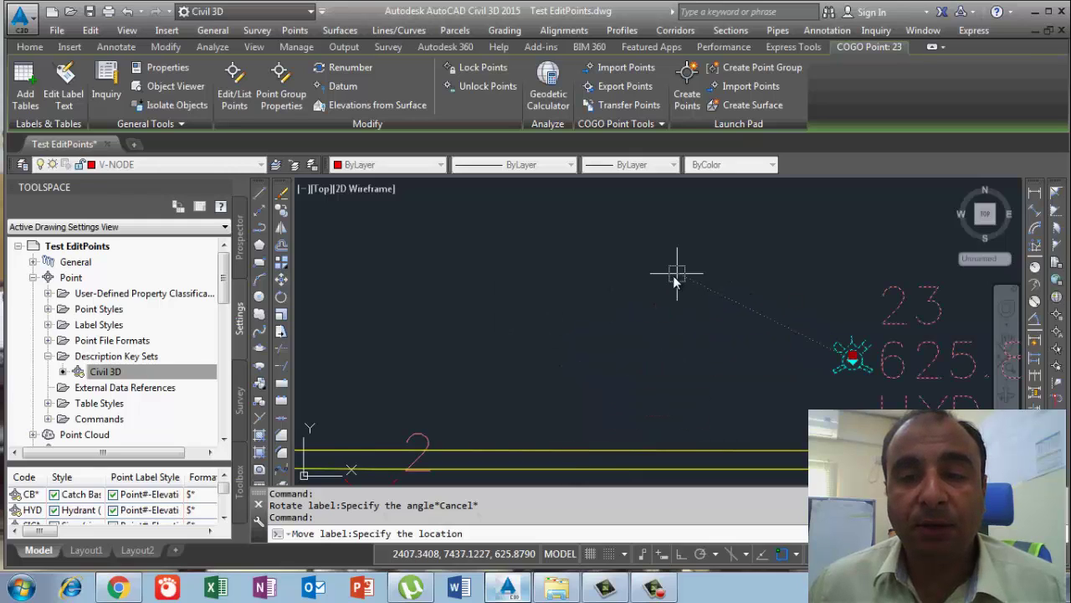
scroll(672, 277, down, 4)
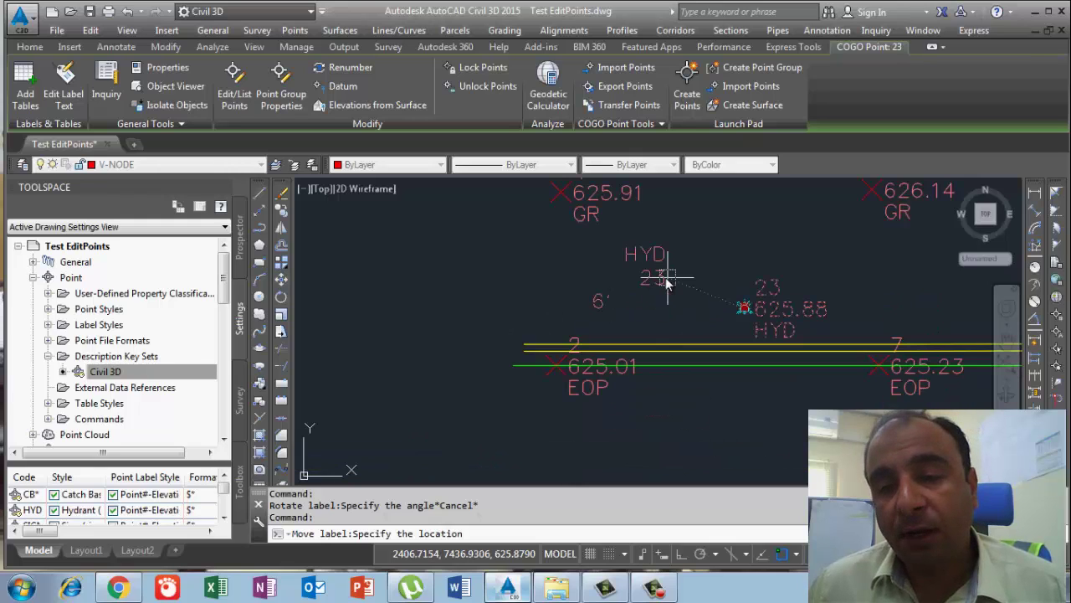
scroll(697, 277, up, 4)
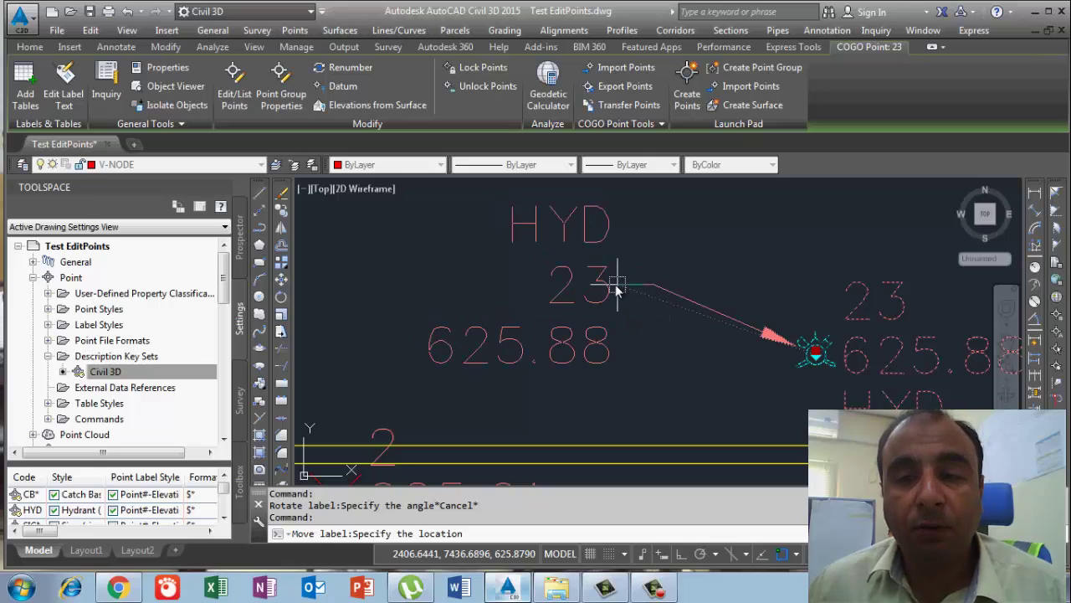
click(617, 289)
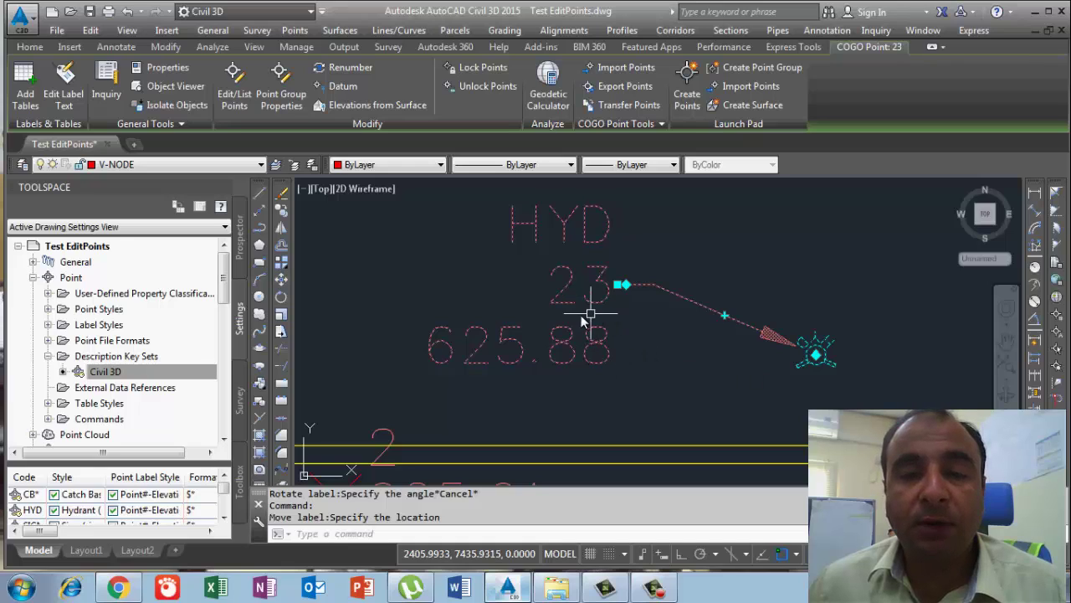
Step: Stretch the label end of point 23's leader up to the HYD line and add a bend vertex above the marker
click(624, 285)
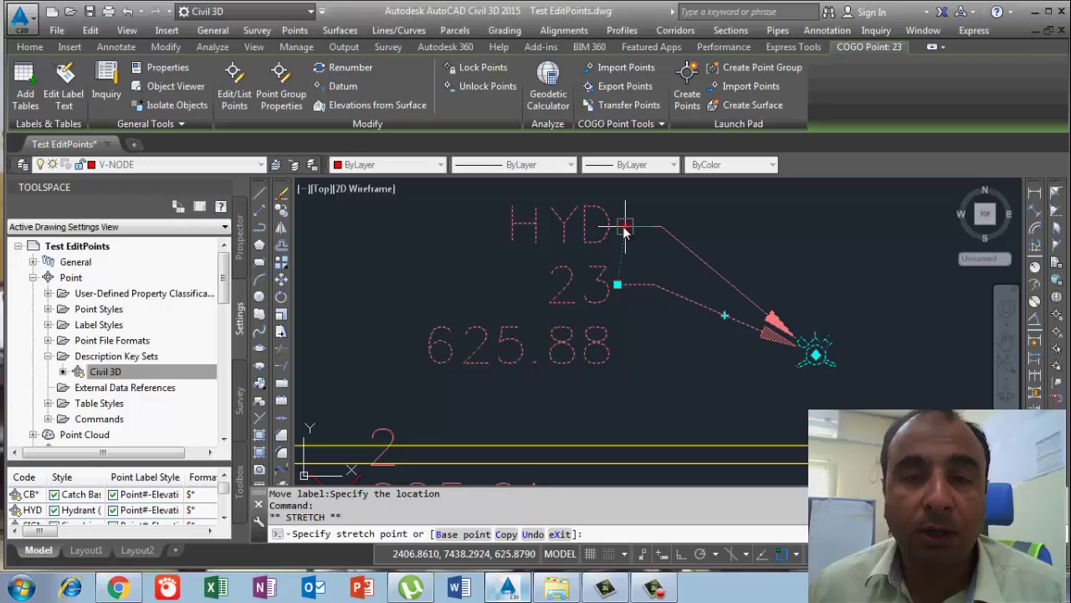
click(625, 226)
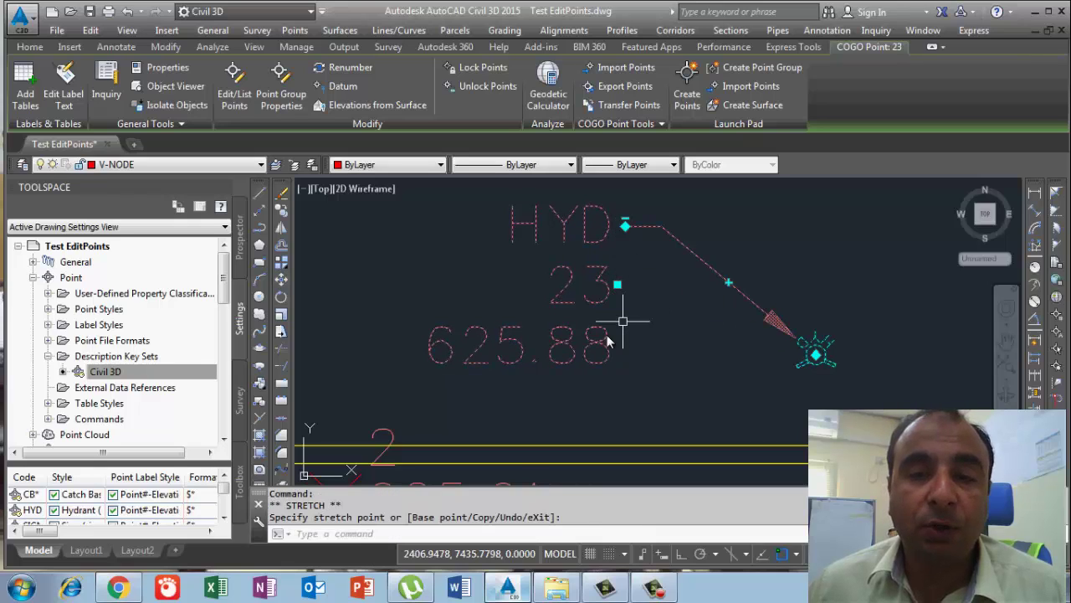
click(760, 237)
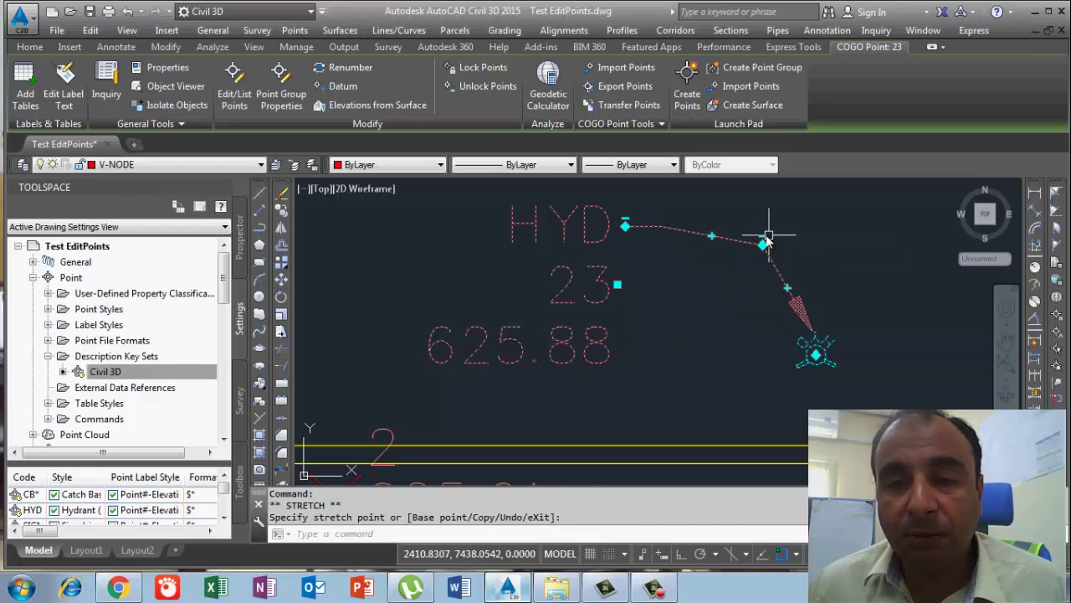
Step: Remove both vertex overrides from point 23's leader and deselect the point
mouse_move(762, 238)
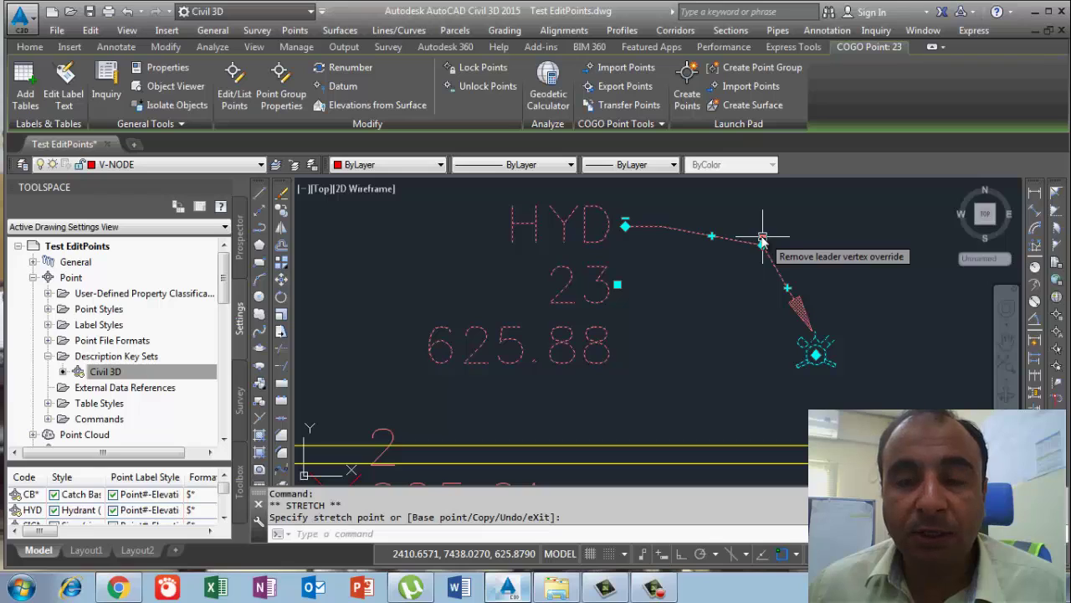
click(762, 240)
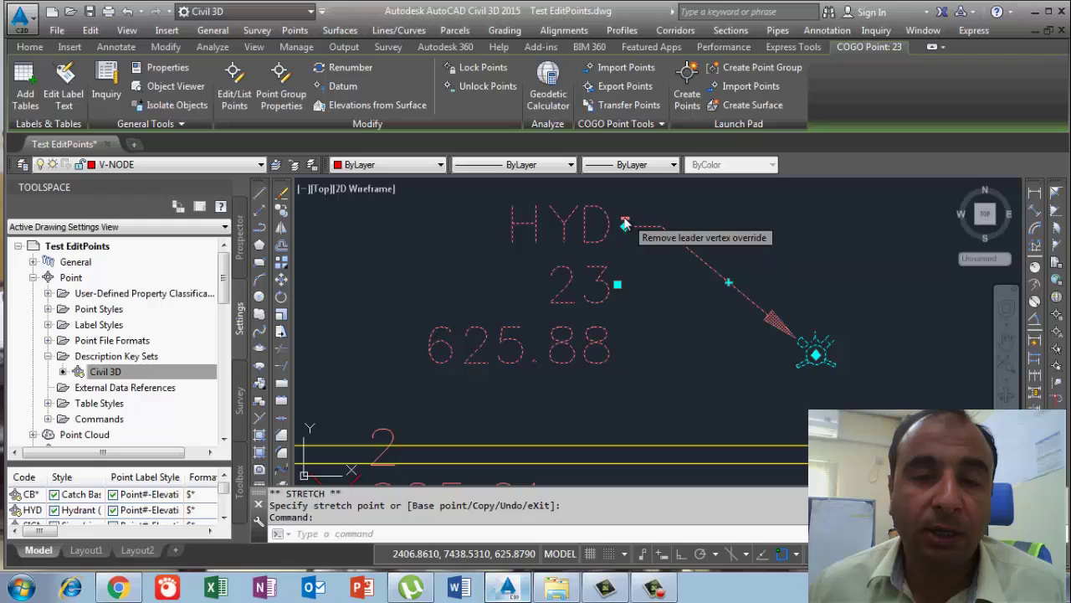
click(703, 238)
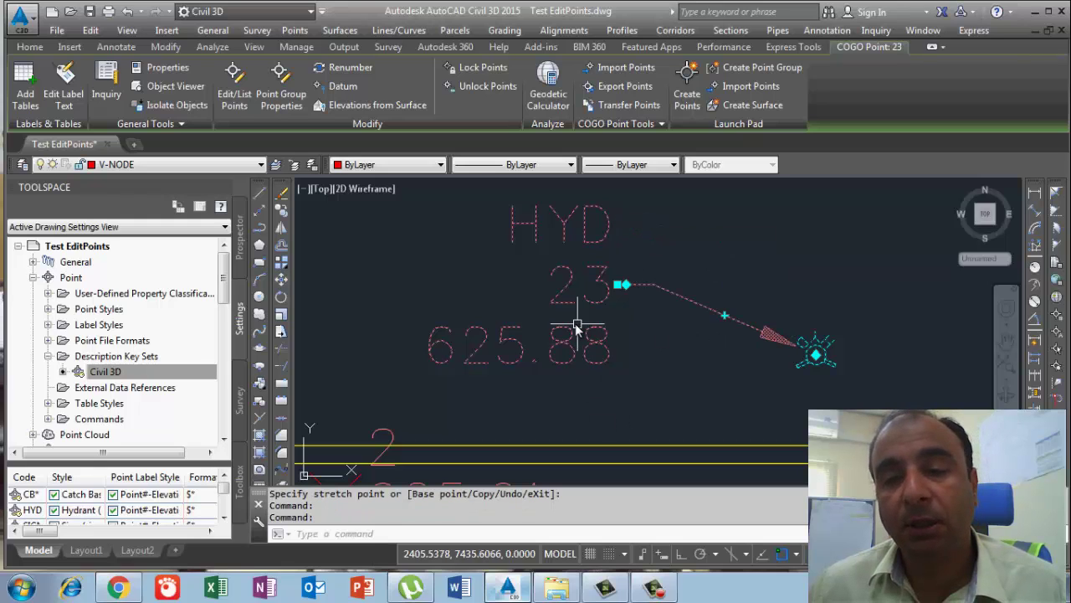
scroll(589, 339, down, 2)
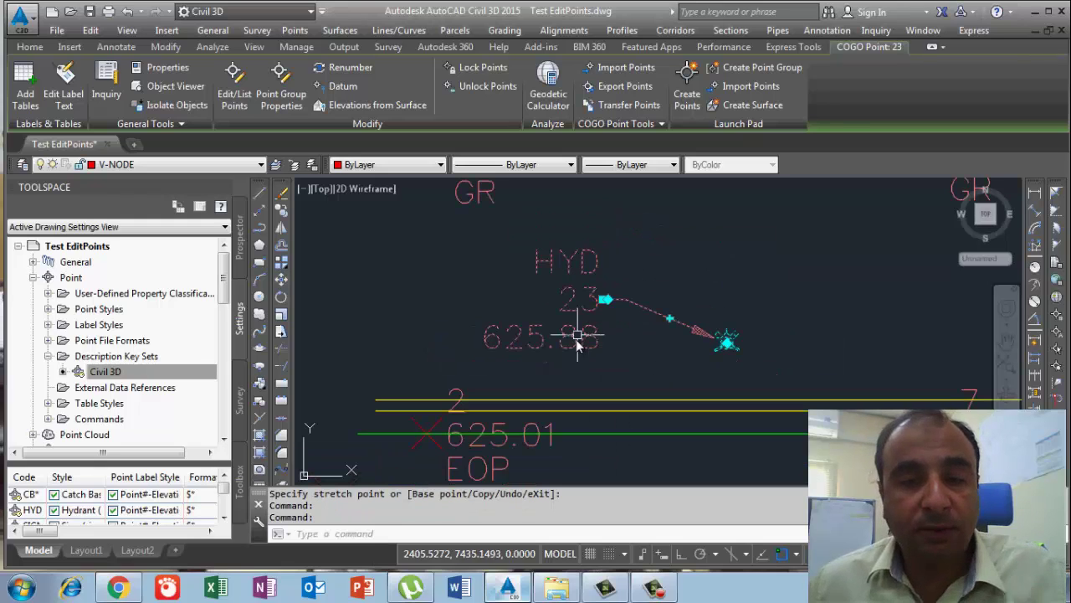
key(Escape)
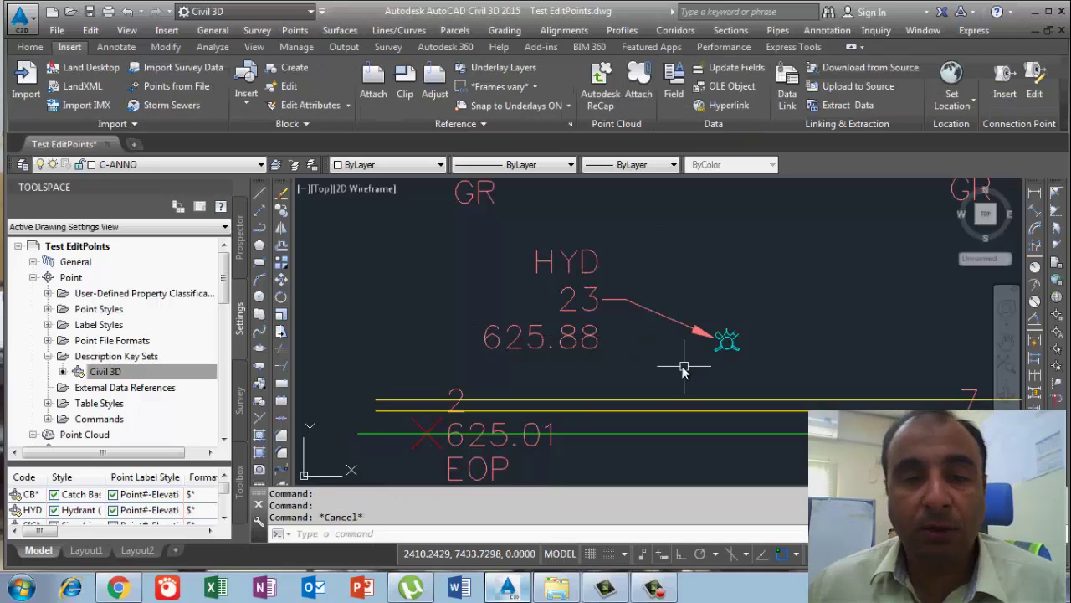
Step: Select catch basin point 24 on the road curve and rotate its label and marker together to align with the green edge line
scroll(591, 365, down, 2)
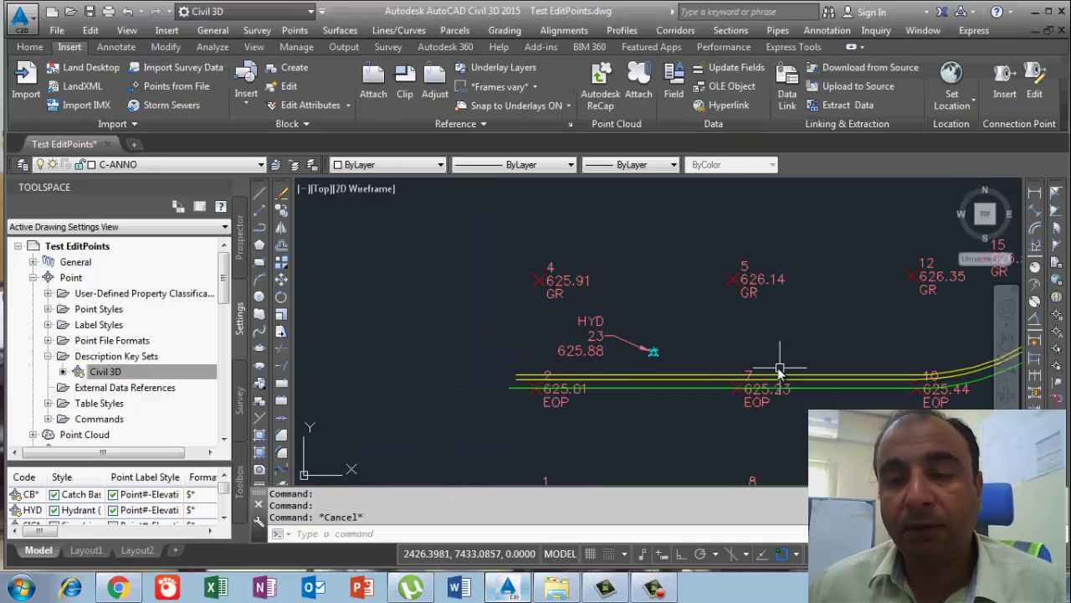
middle_drag(688, 364, 474, 356)
scroll(717, 345, up, 4)
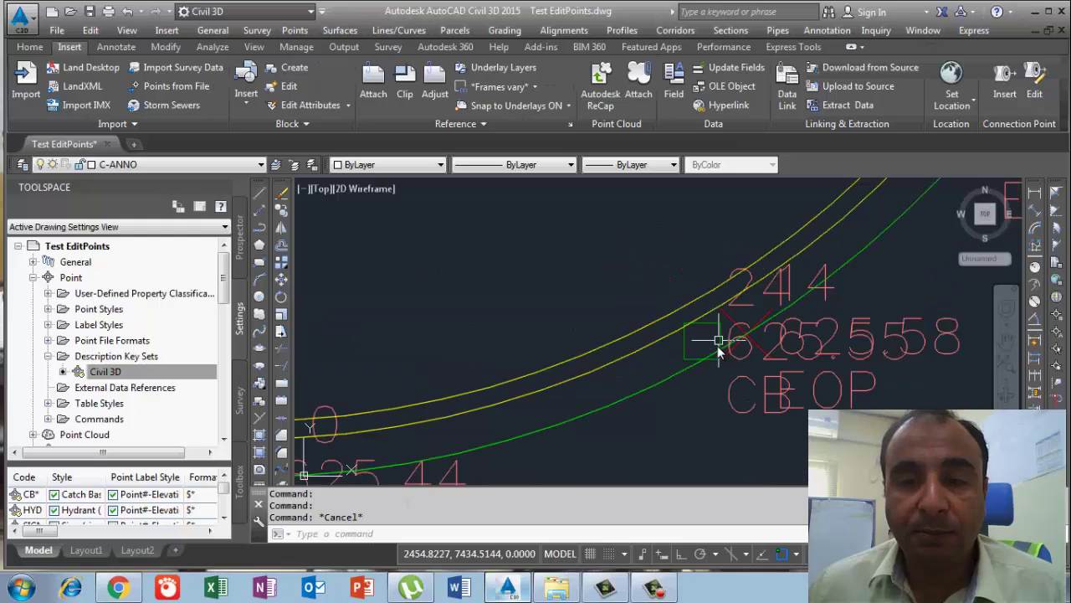
middle_drag(710, 360, 639, 307)
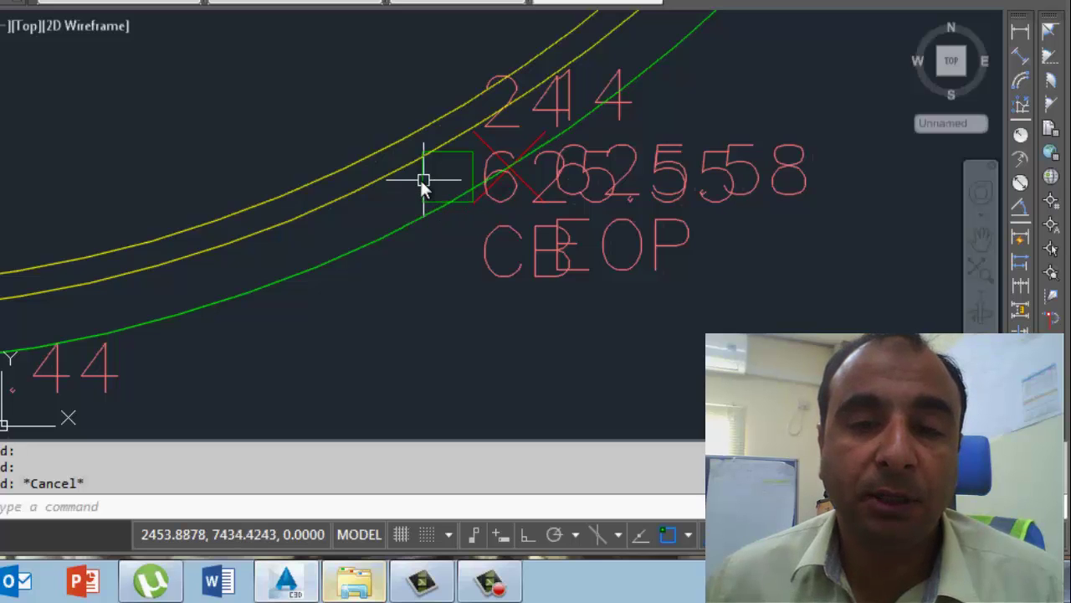
click(423, 175)
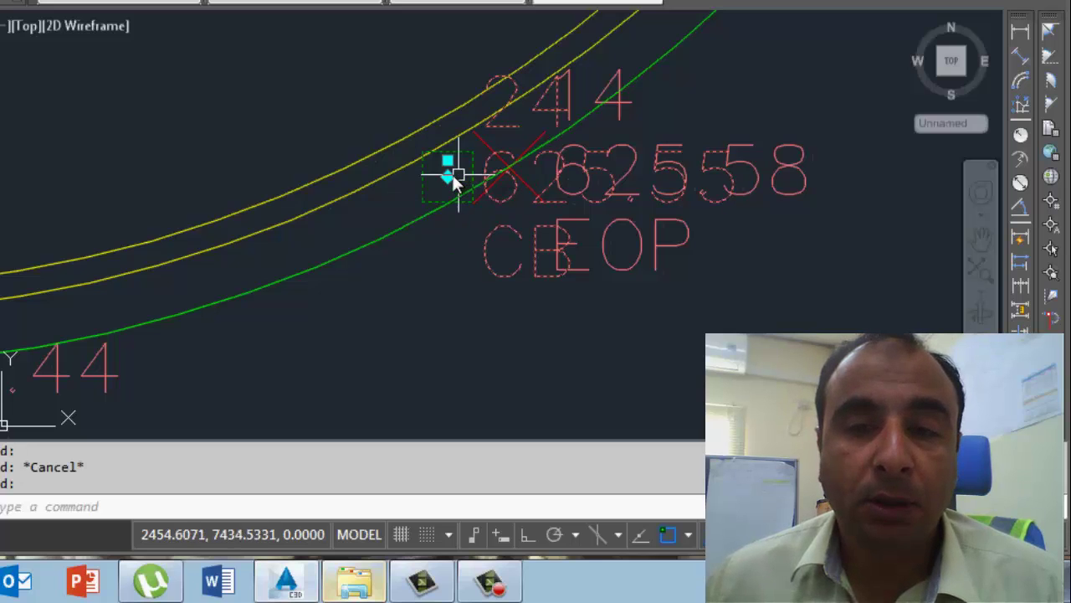
mouse_move(449, 176)
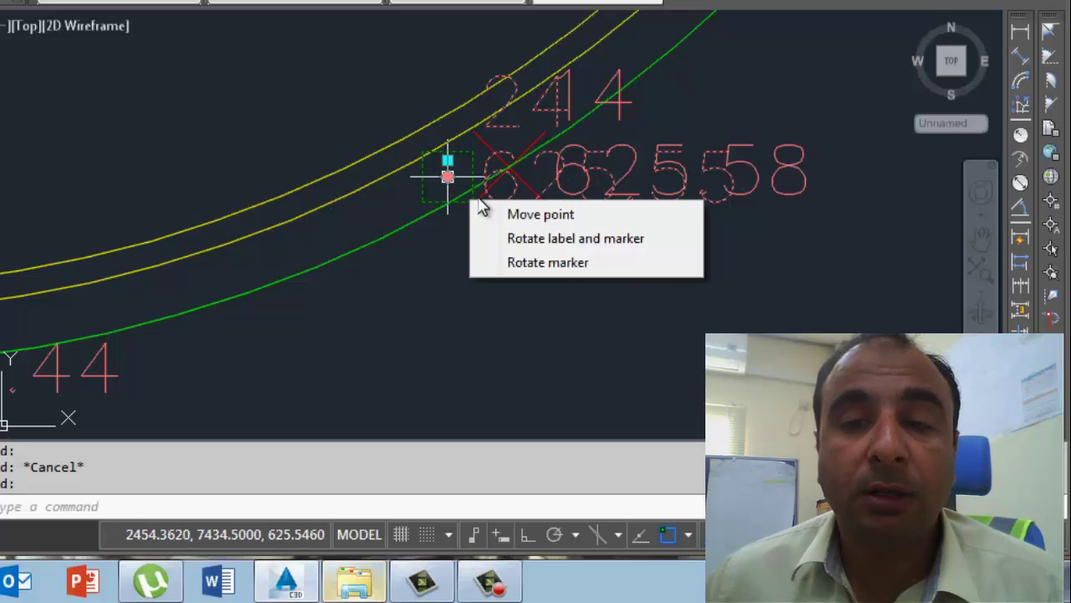
click(566, 240)
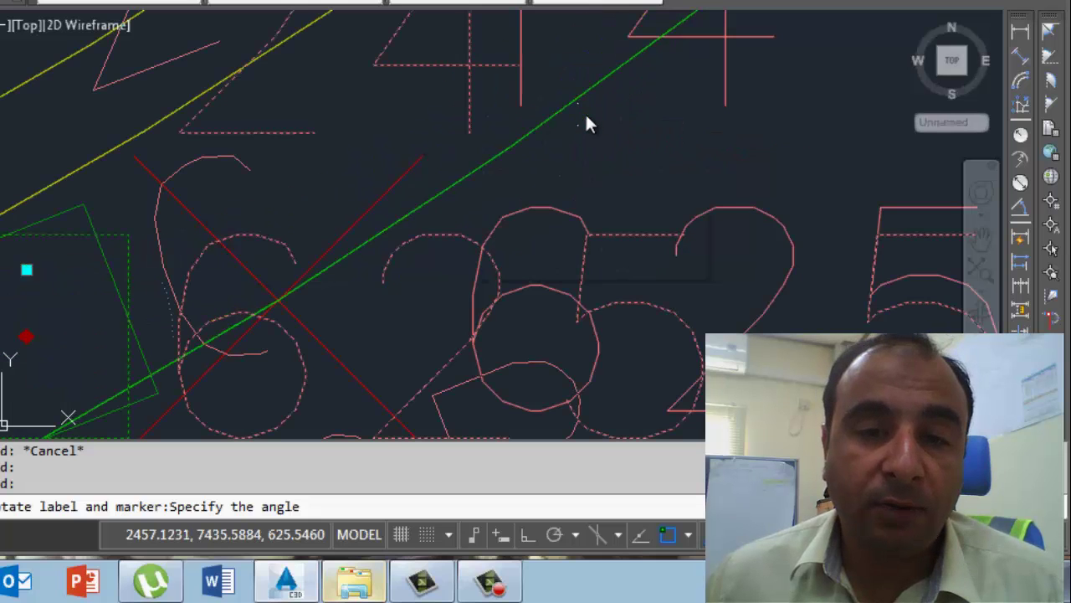
scroll(586, 113, up, 6)
scroll(471, 112, down, 2)
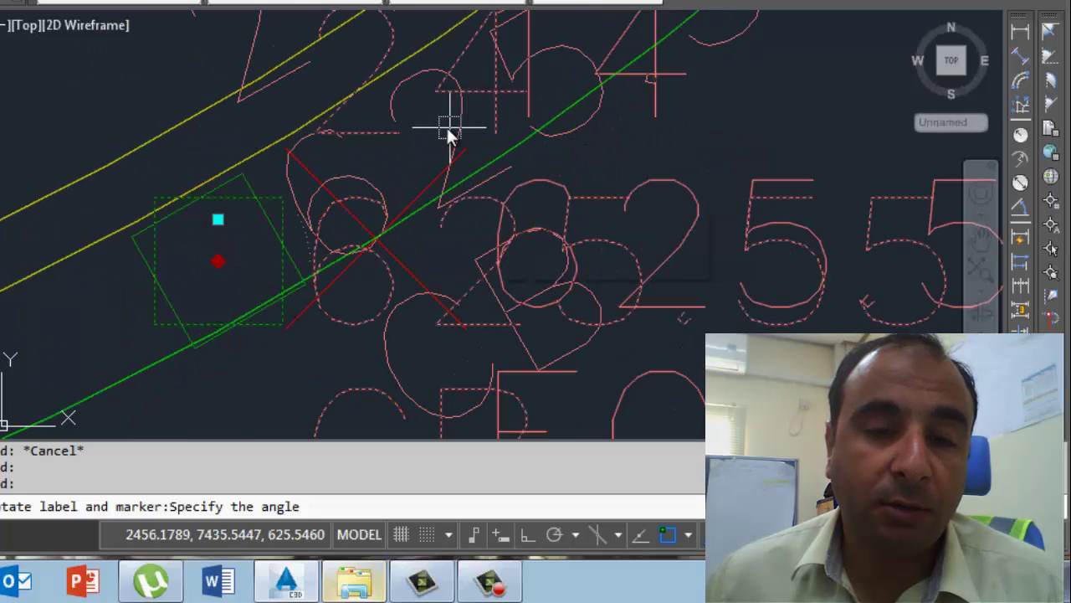
click(356, 228)
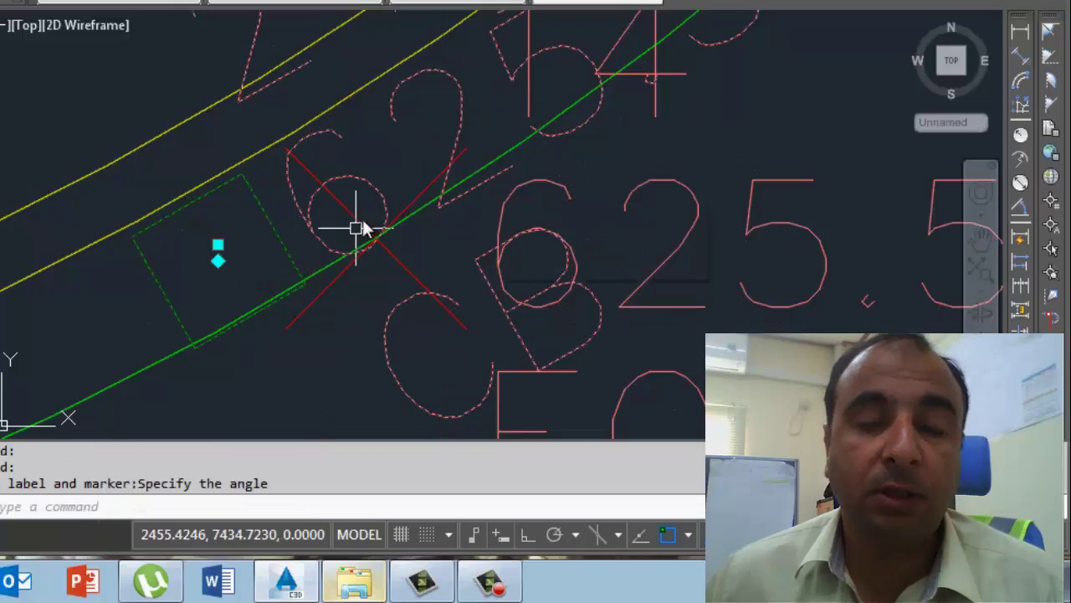
Step: Move the label of catch basin point 24 to the open area up and left of its marker, above the yellow lines
scroll(329, 302, down, 3)
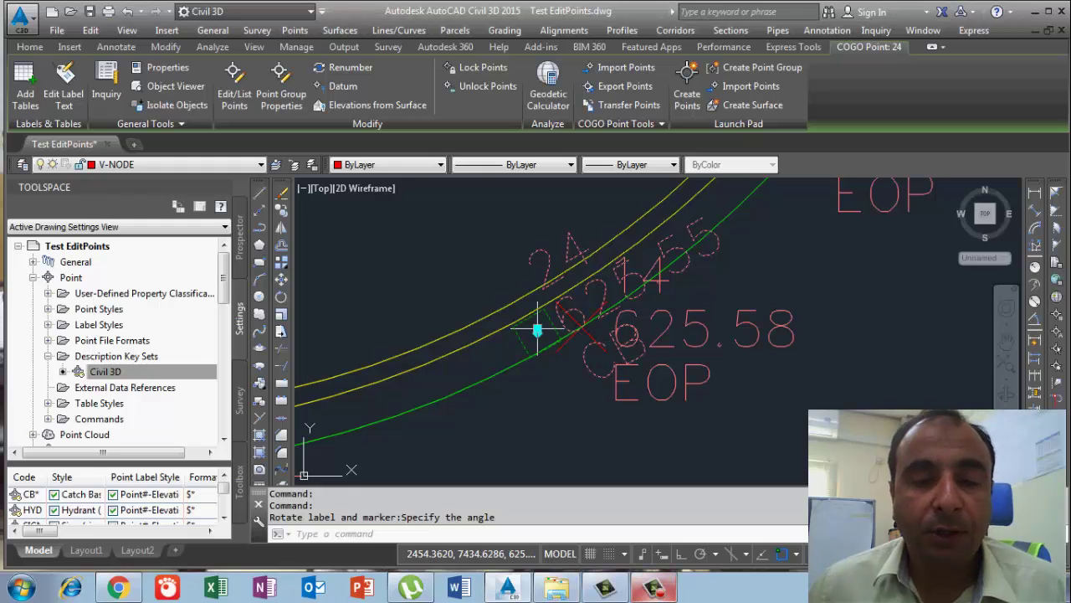
mouse_move(538, 332)
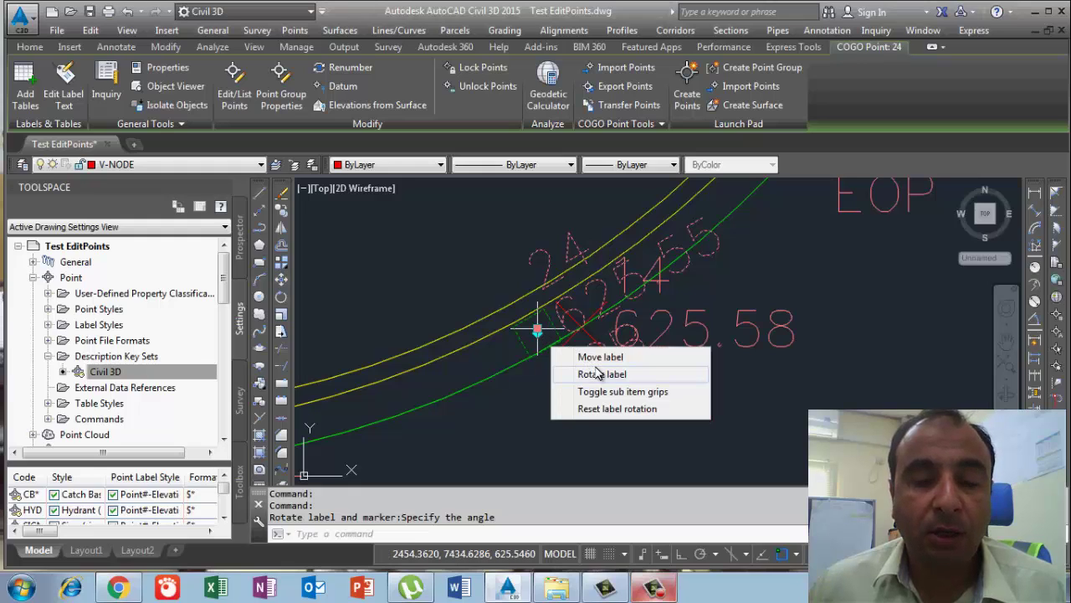
click(603, 358)
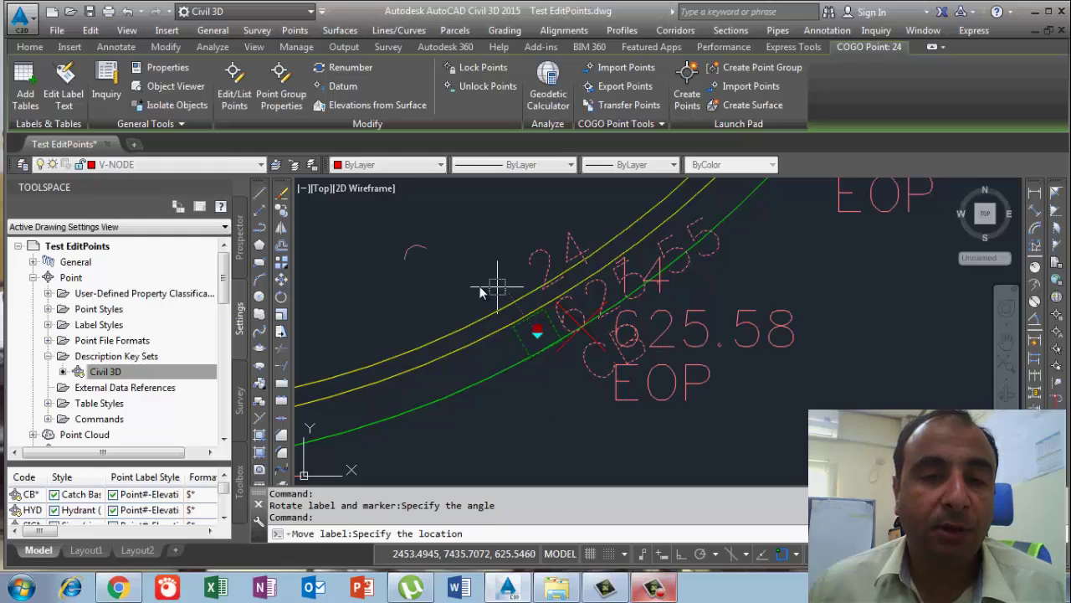
middle_drag(523, 282, 836, 257)
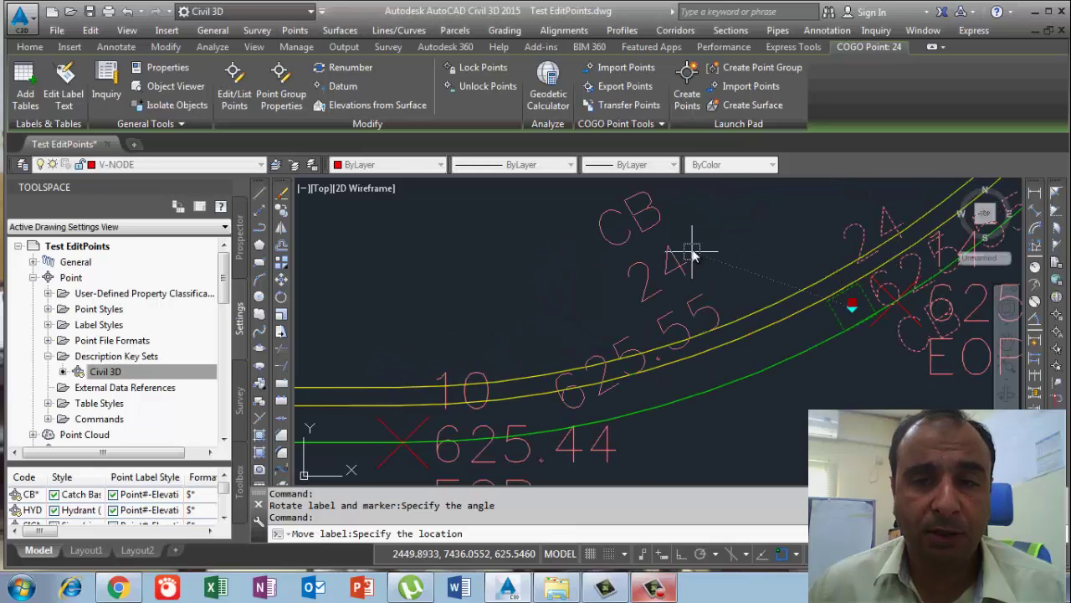
click(686, 237)
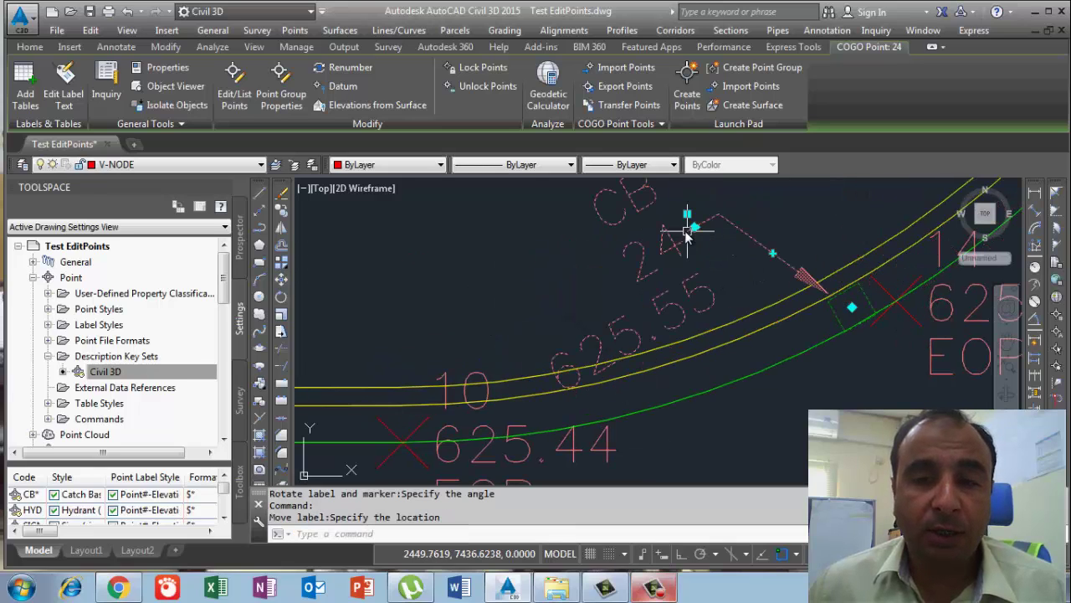
scroll(601, 280, down, 4)
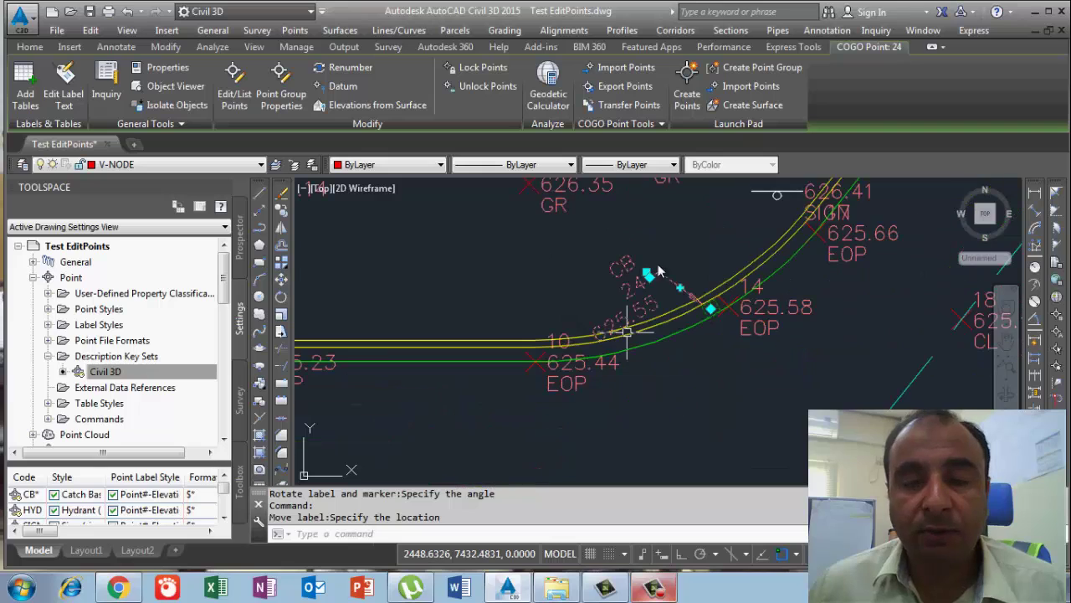
Step: Rotate only point 24's label until its text reads nearly horizontal, and deselect the point
scroll(646, 276, up, 3)
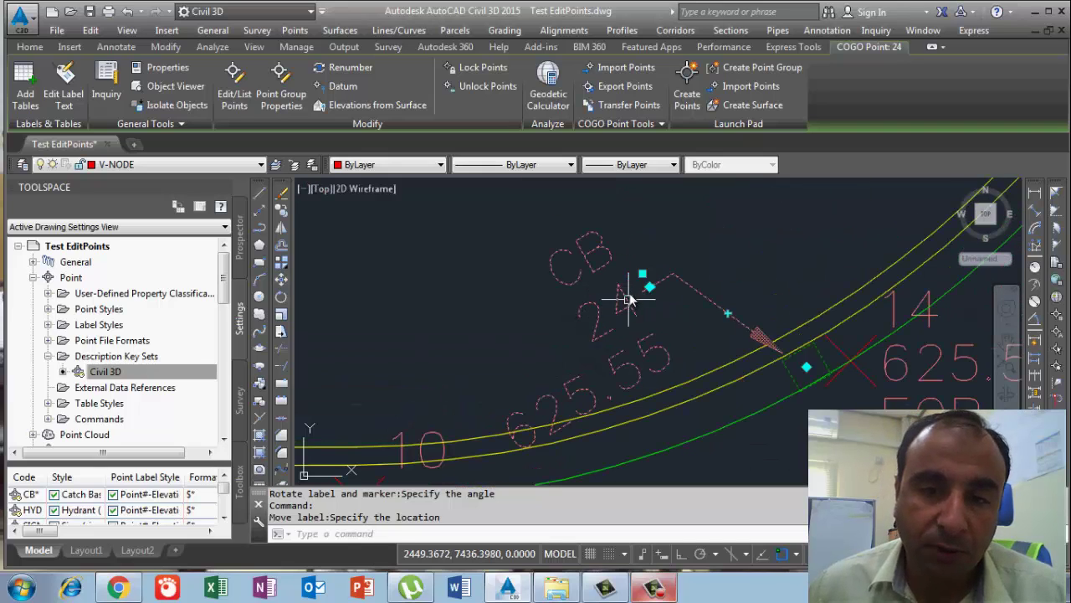
click(644, 278)
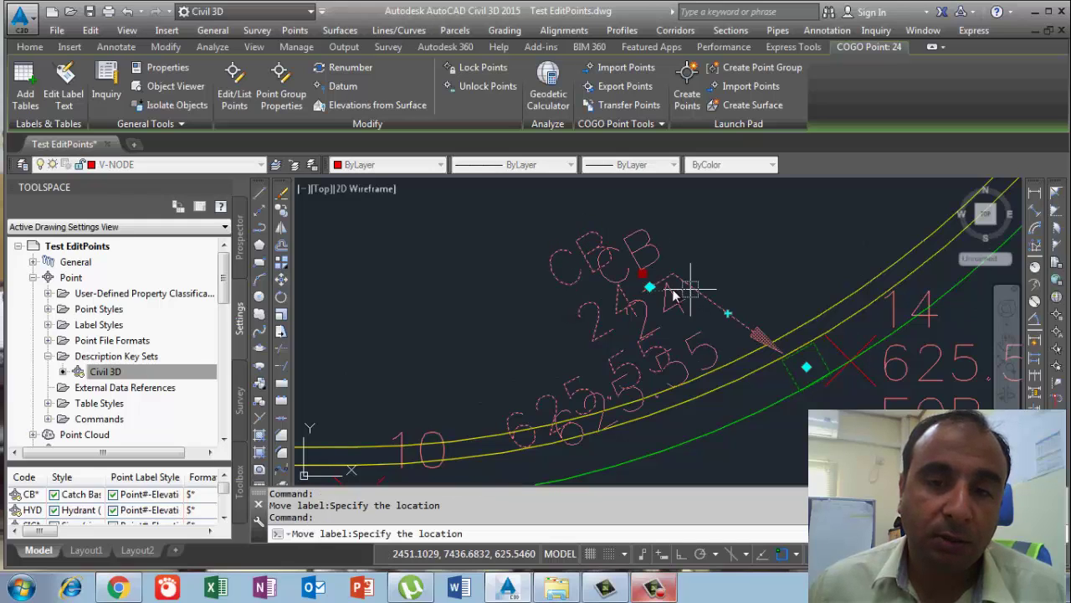
key(Escape)
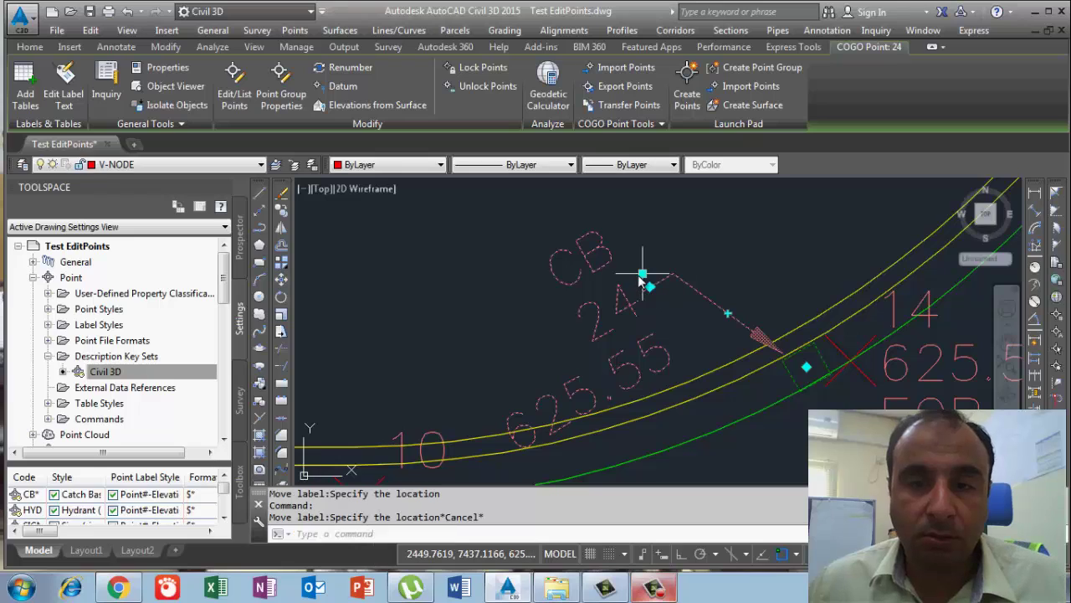
mouse_move(646, 284)
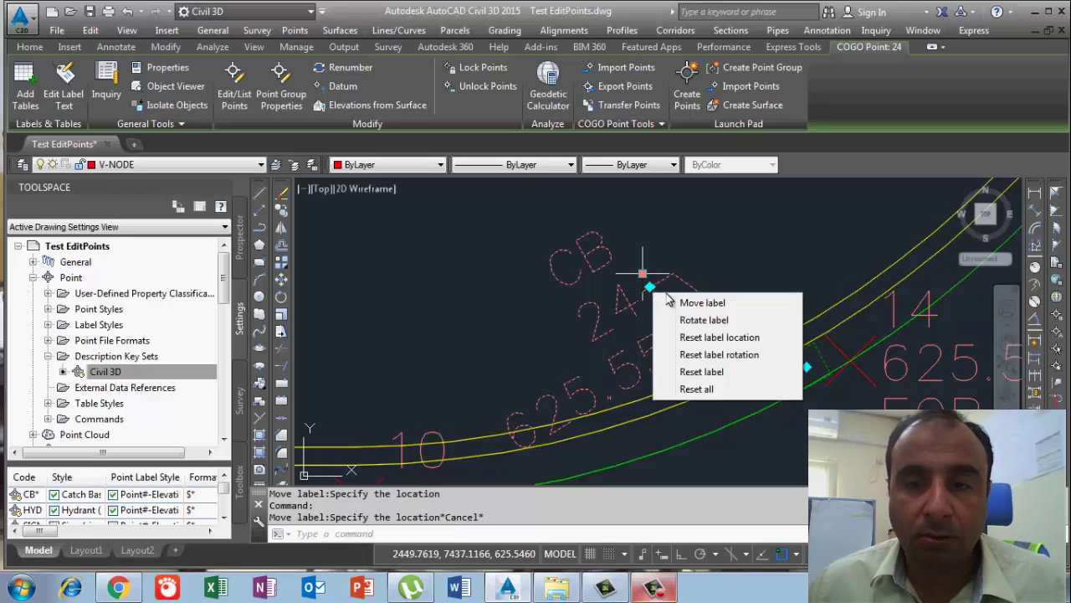
click(715, 326)
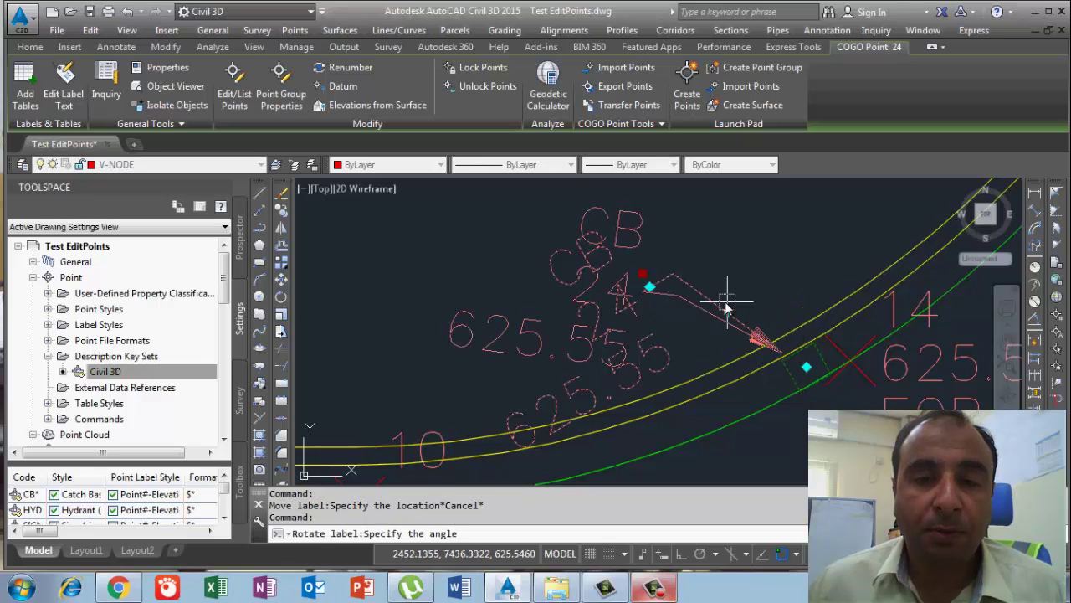
click(727, 307)
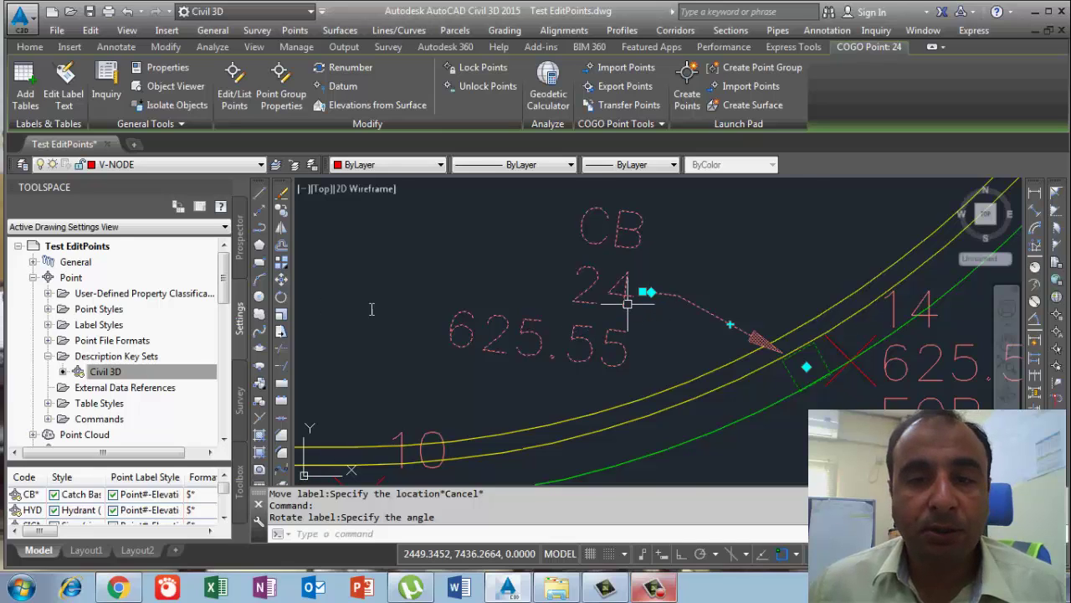
scroll(391, 334, down, 3)
scroll(475, 310, up, 2)
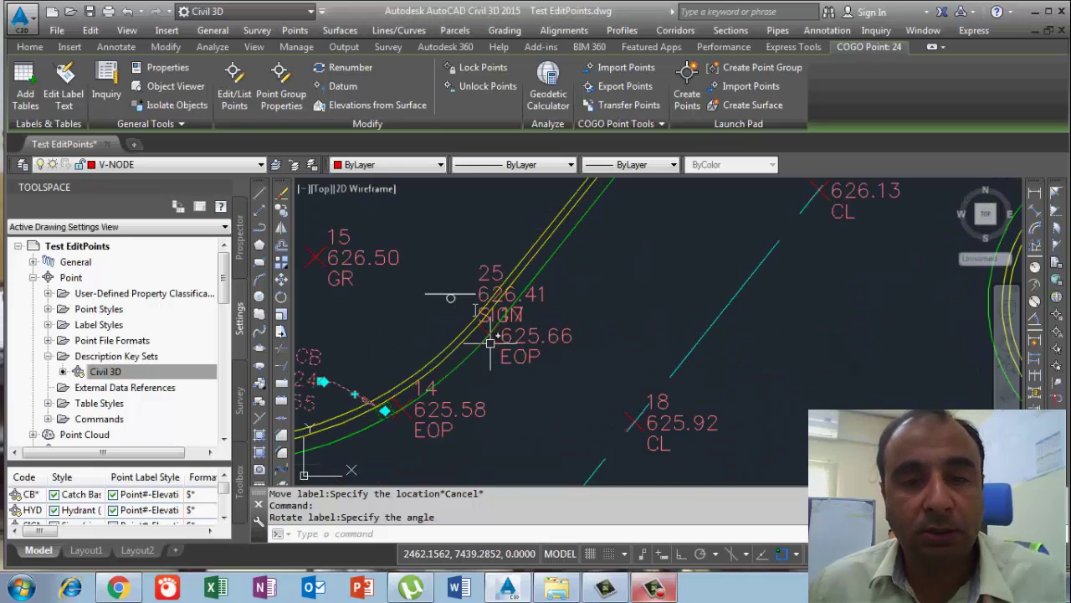
key(Escape)
key(Escape)
Step: Select sign point 25 and rotate only its marker, using a Perpendicular snap to square it to the road edge
scroll(452, 302, up, 3)
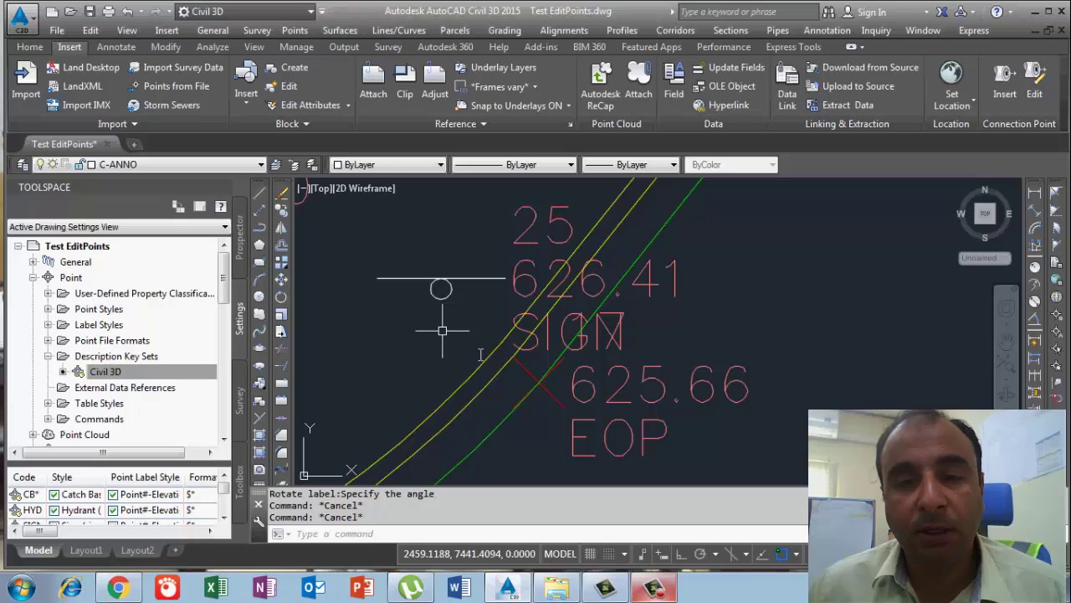
middle_drag(420, 300, 457, 323)
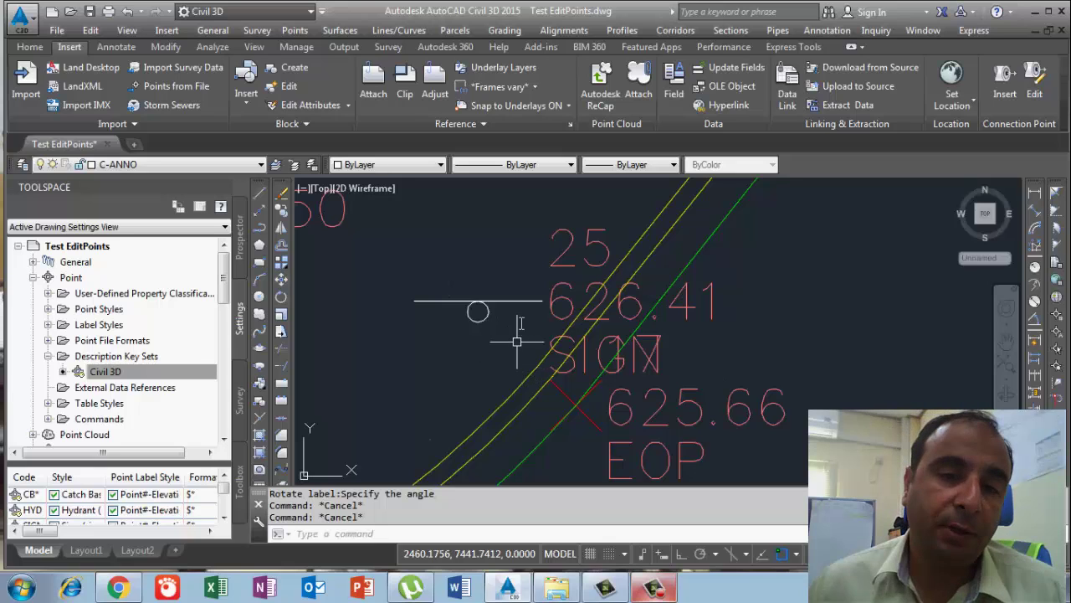
click(493, 303)
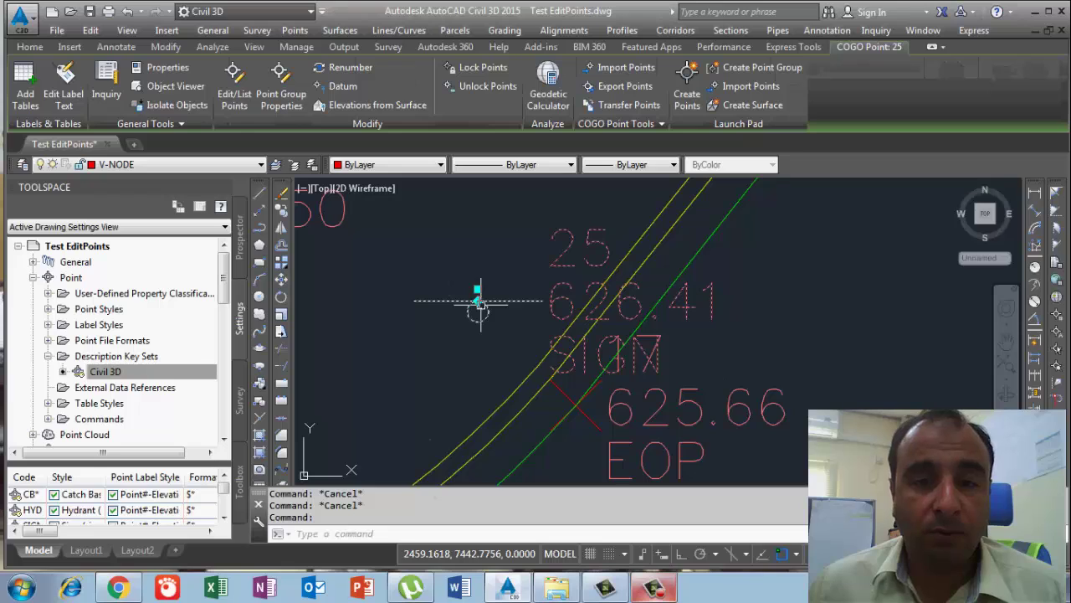
mouse_move(478, 303)
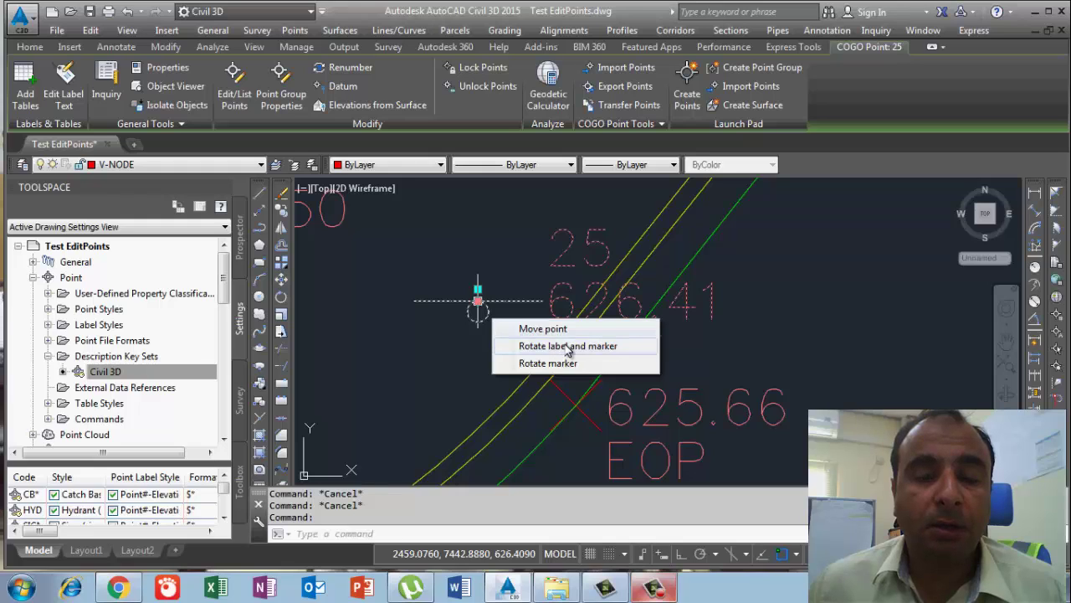
click(562, 364)
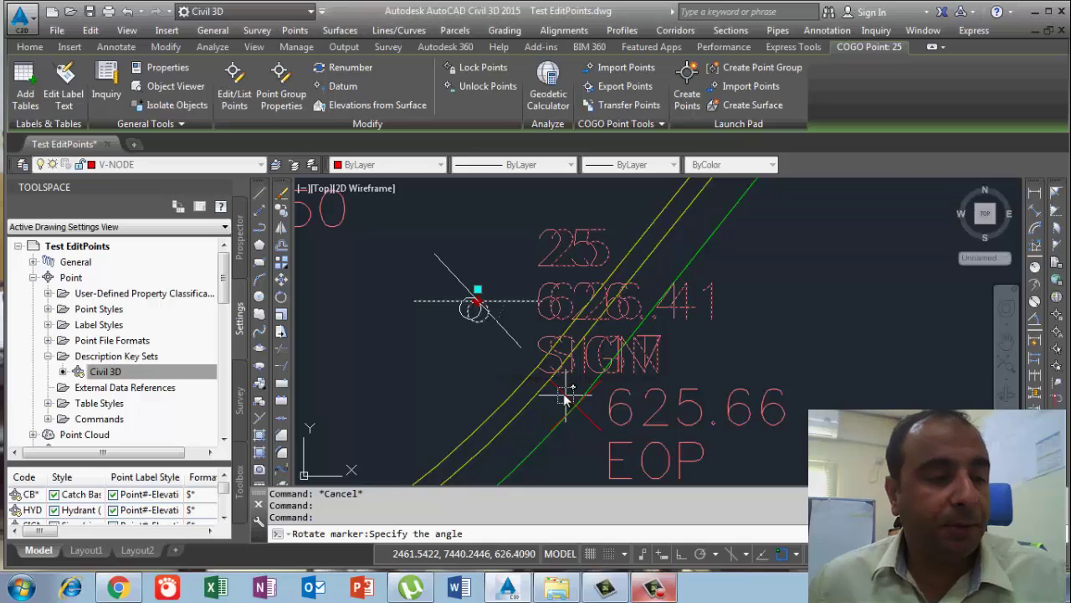
click(566, 399)
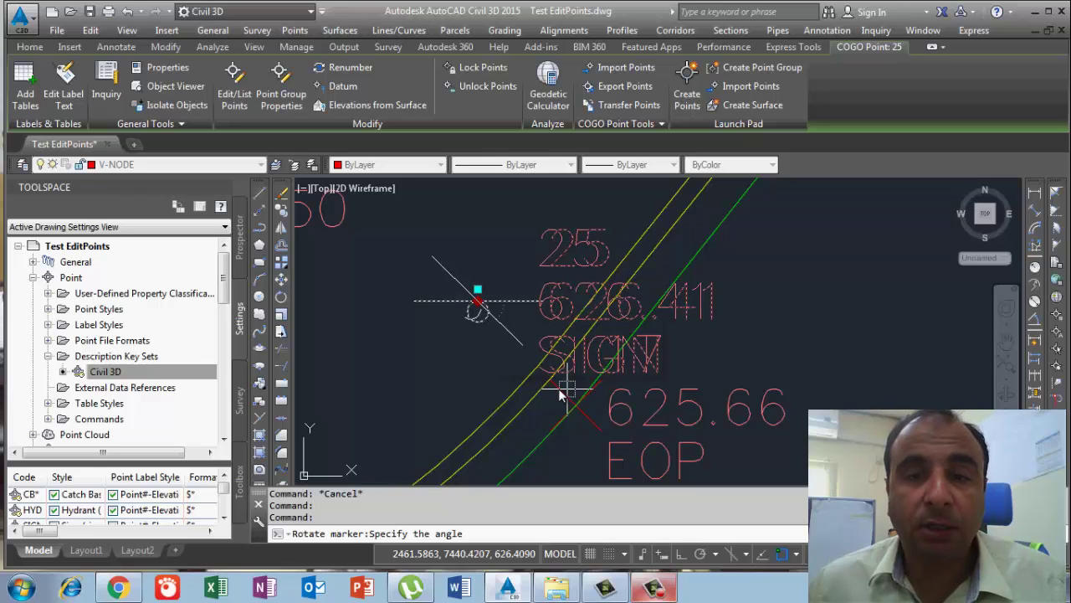
shift+right_click(566, 390)
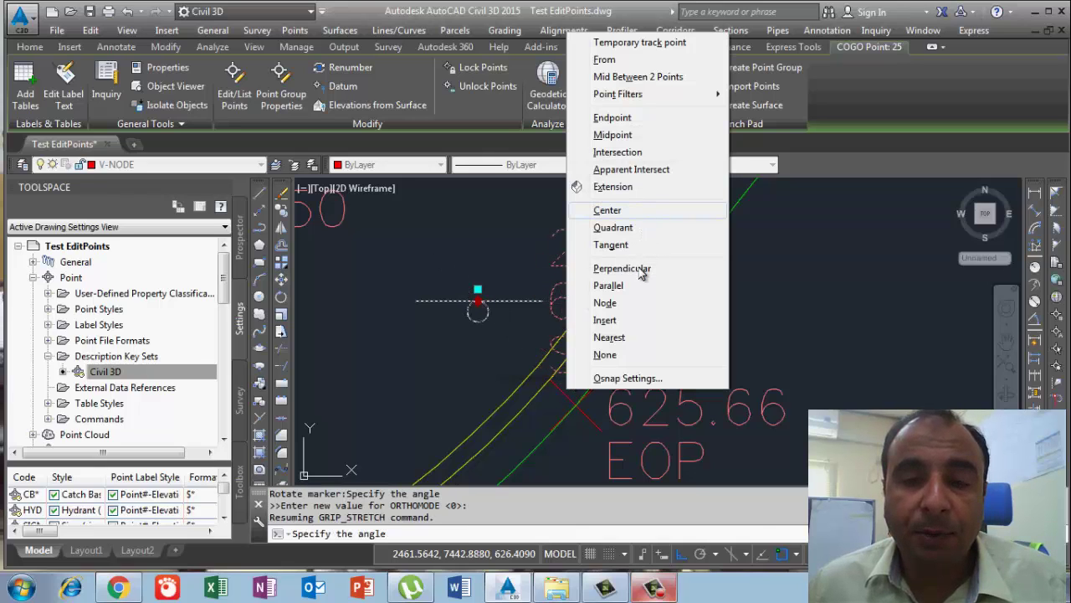
click(640, 270)
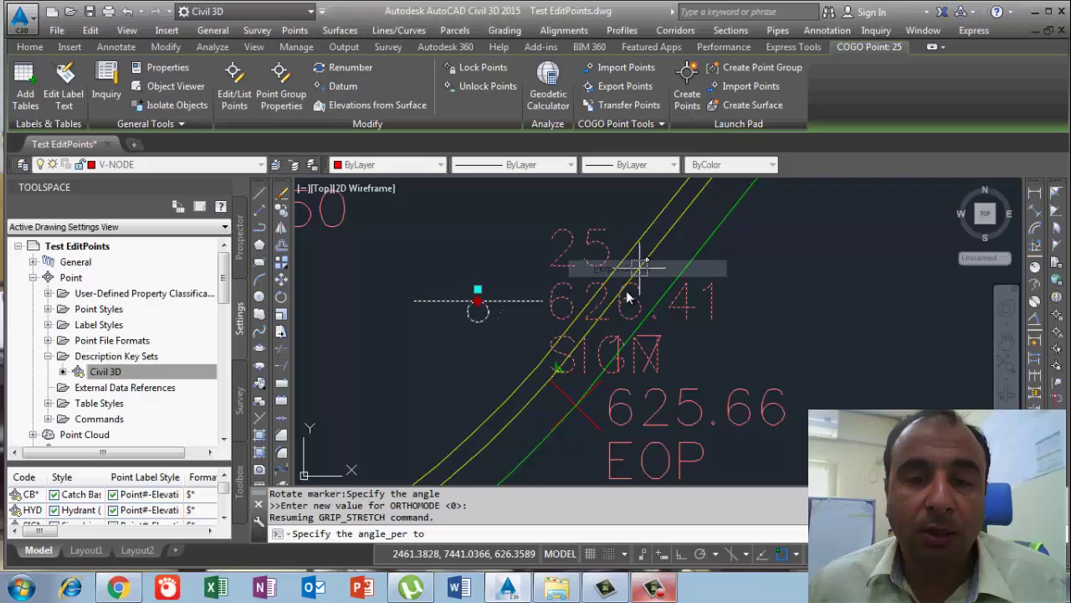
click(560, 388)
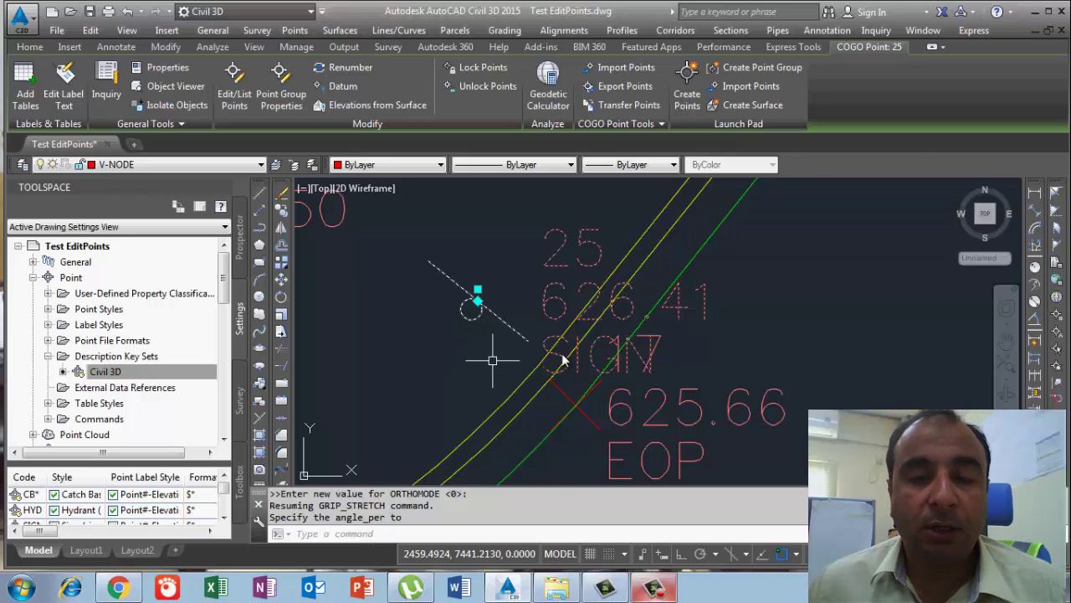
Step: Move sign point 25's label to the left of its marker, into the space above catch basin point 24's label
middle_drag(491, 361, 561, 354)
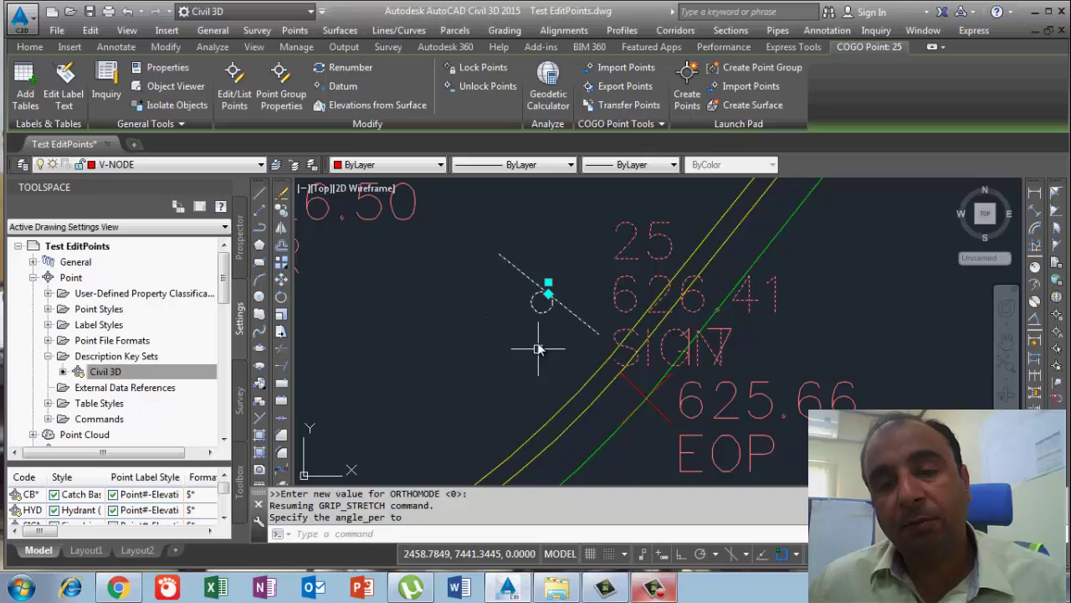
click(548, 285)
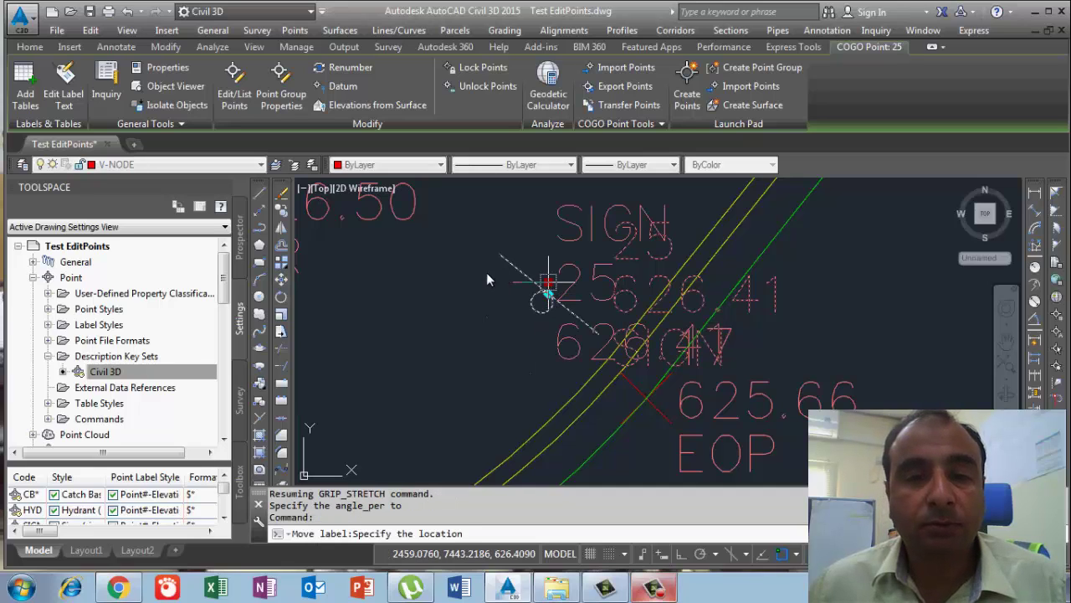
middle_drag(456, 355, 599, 201)
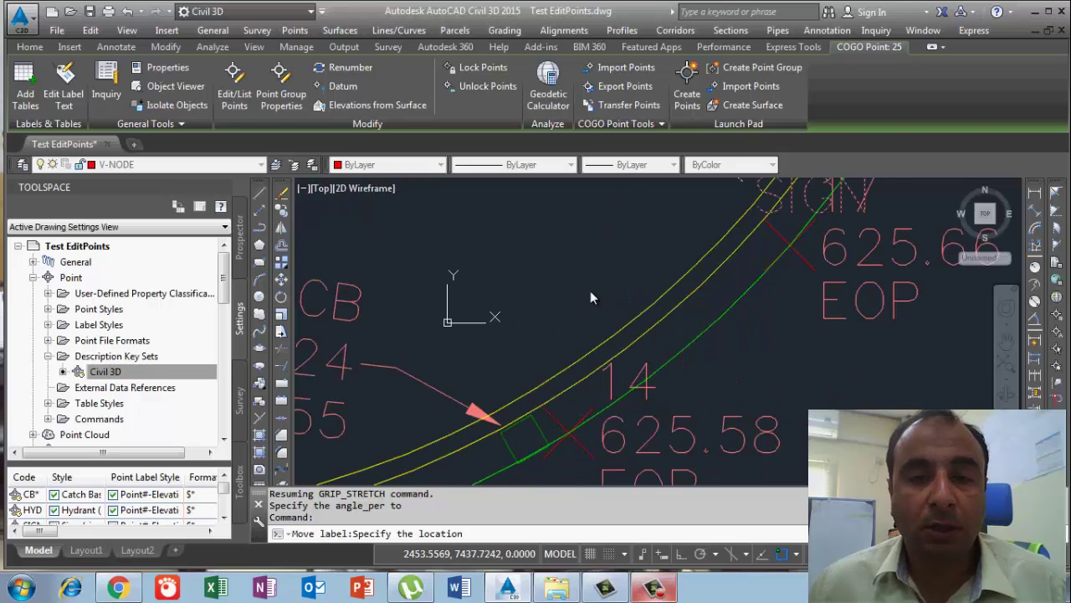
middle_drag(617, 238, 600, 295)
scroll(593, 268, down, 2)
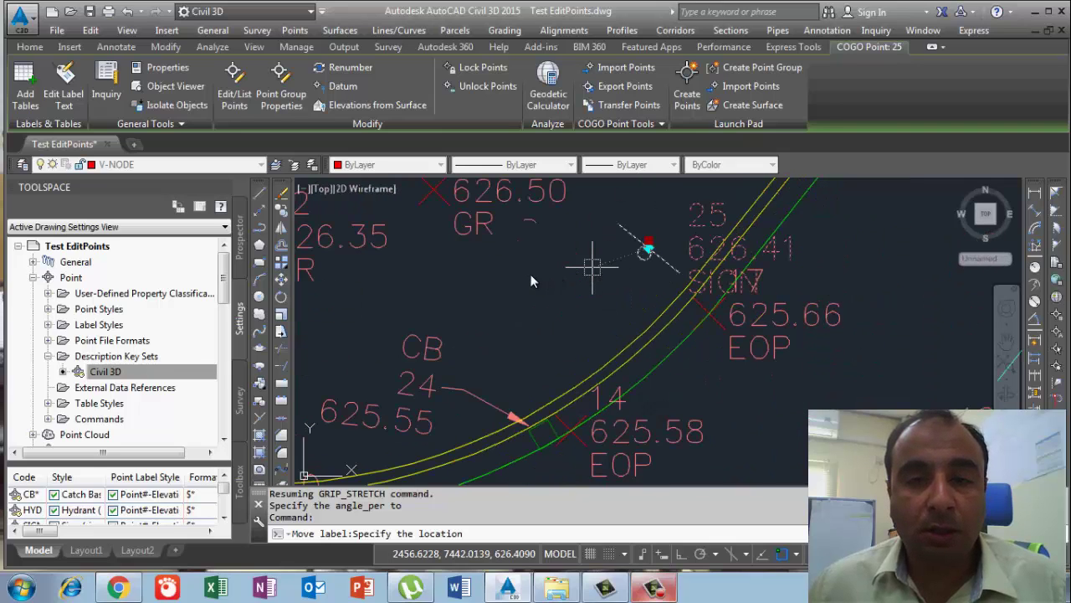
click(532, 279)
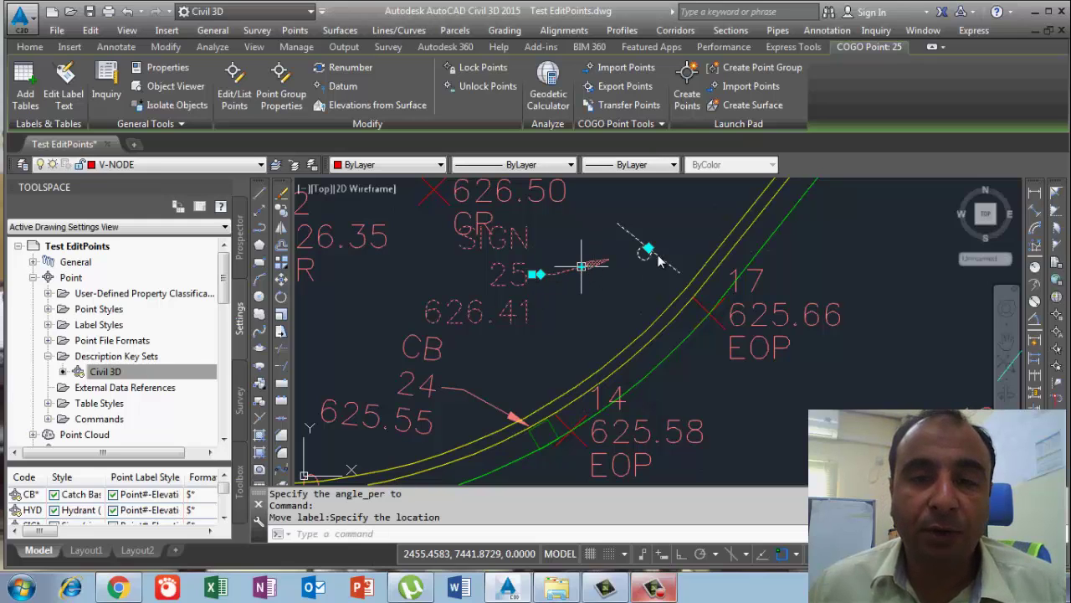
Step: In the properties of sign point 25, set the leader attachment to Point so the arrow reaches the marker, and close the properties
scroll(643, 264, up, 2)
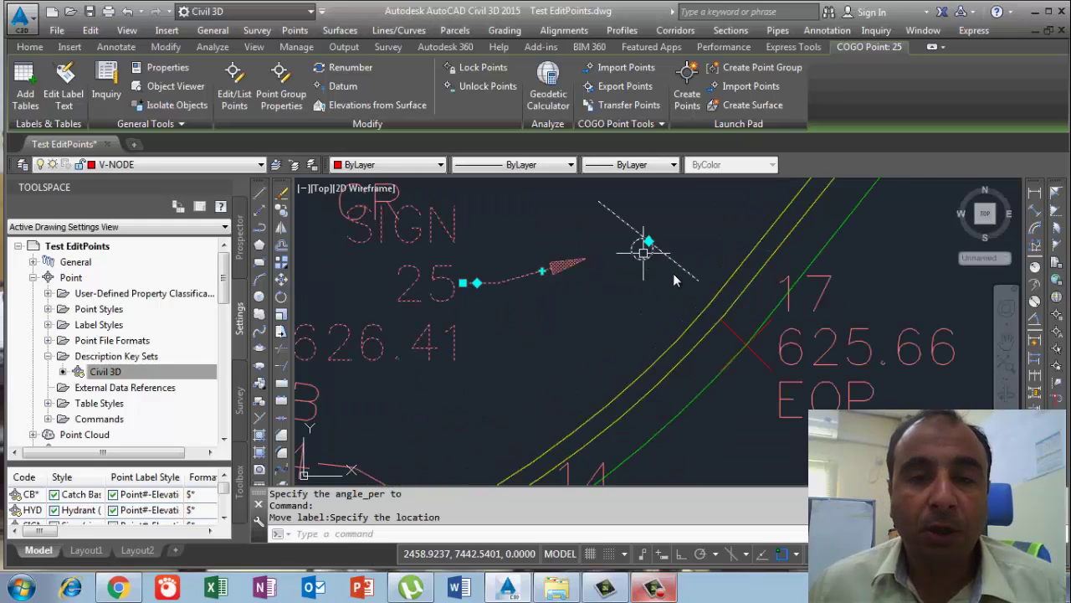
middle_drag(676, 280, 709, 300)
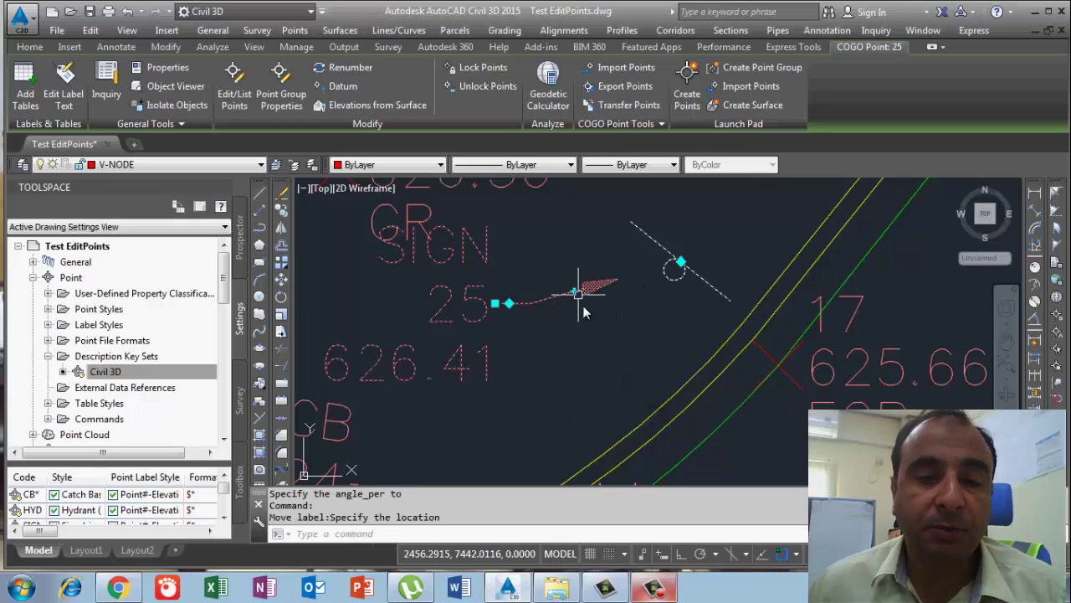
click(576, 293)
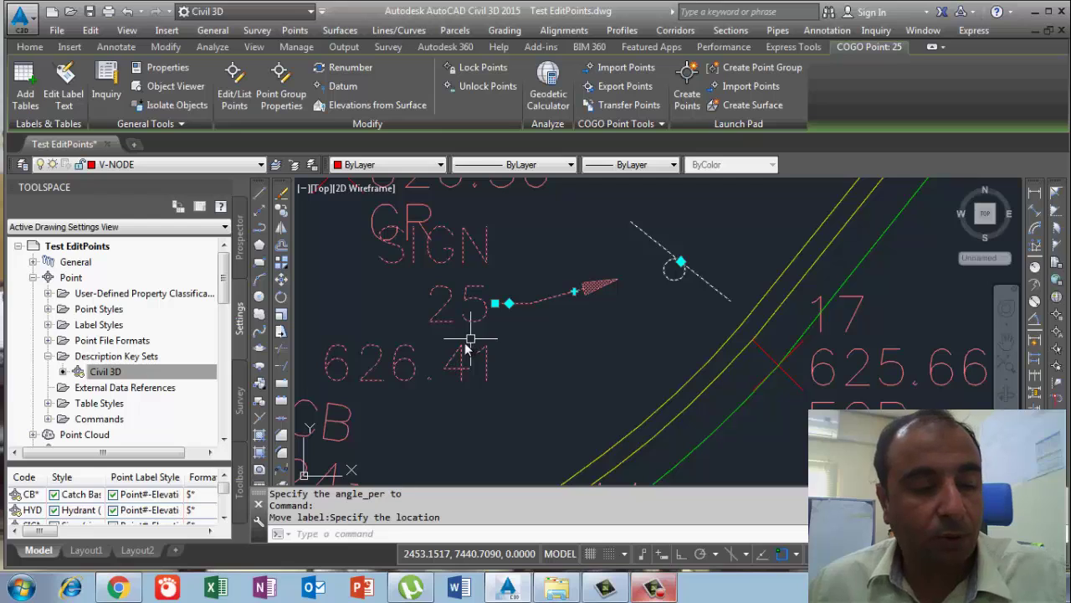
key(ctrl+1)
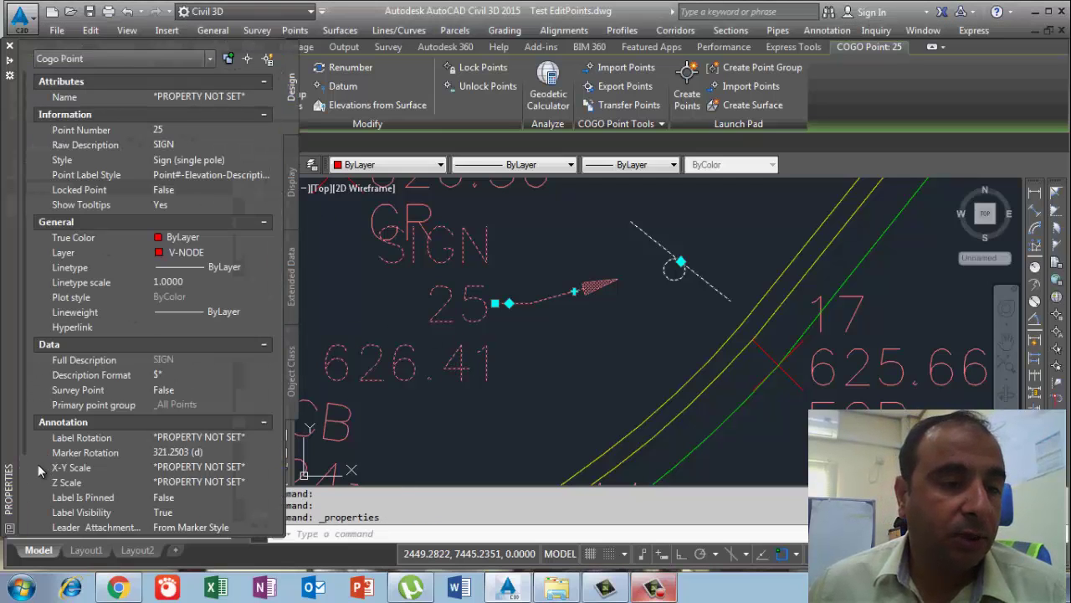
scroll(38, 464, down, 2)
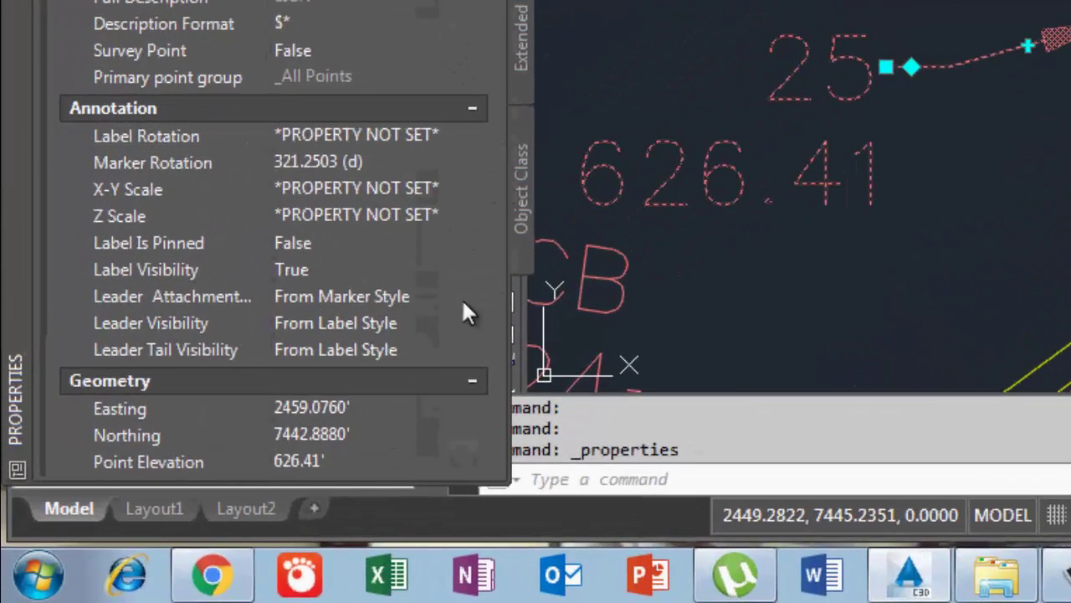
click(481, 301)
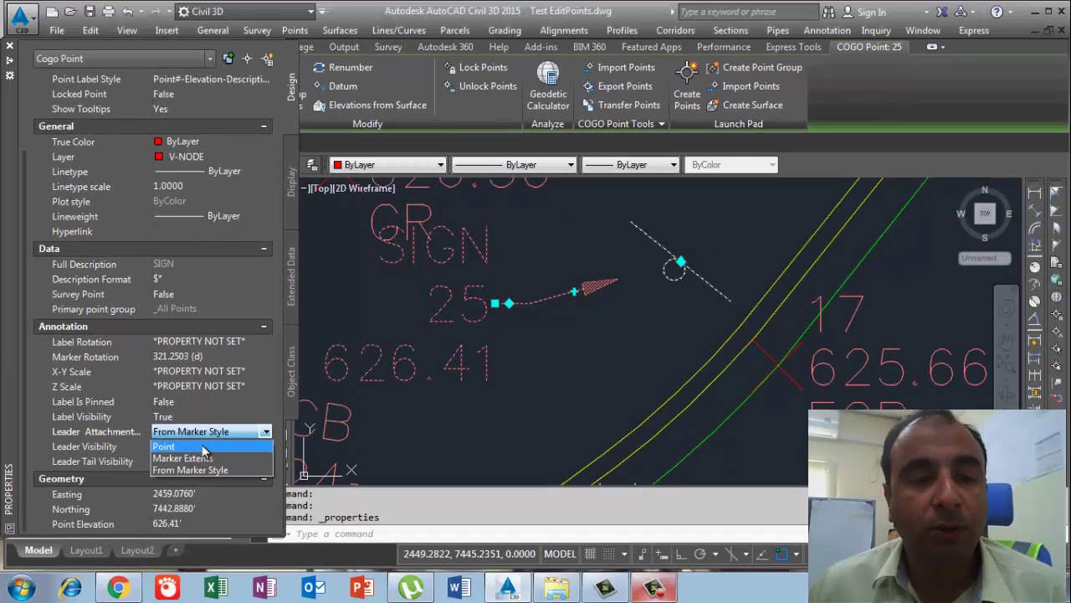
click(201, 447)
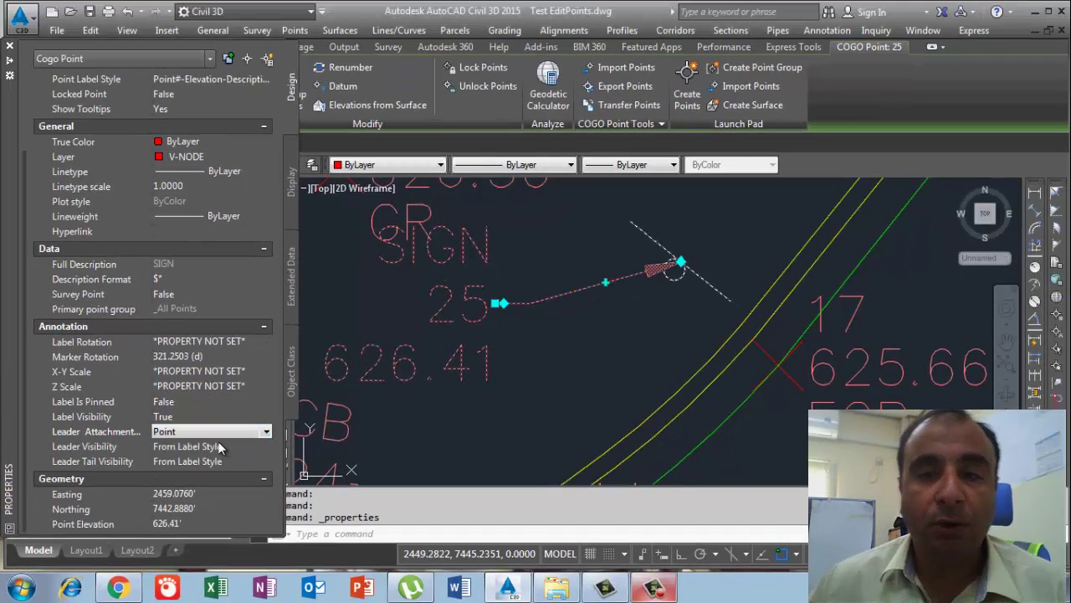
key(ctrl+1)
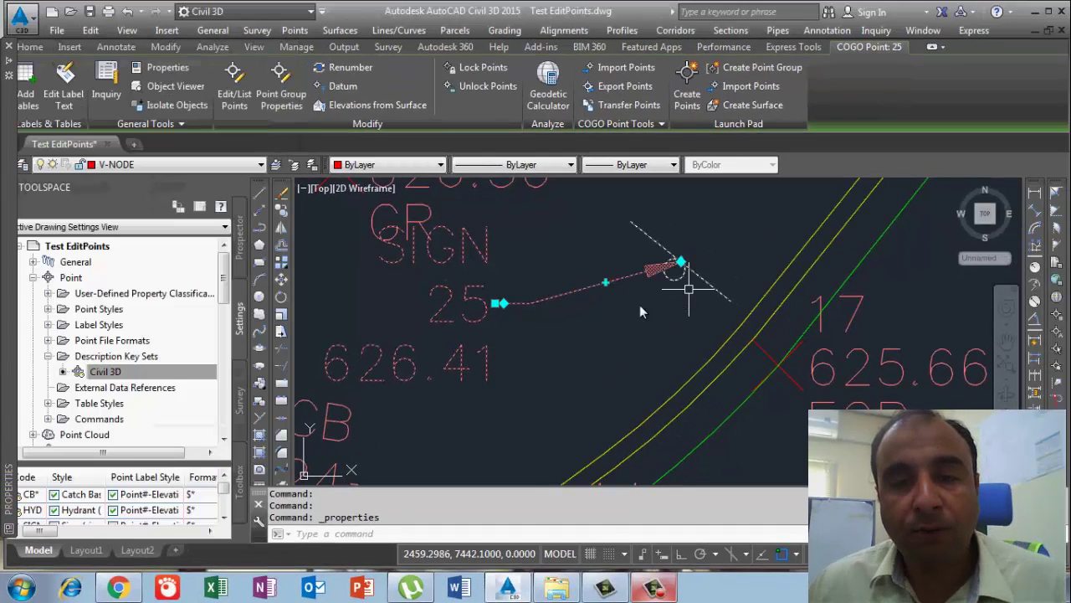
Step: Move sign point 25's label across the road edge lines to the upper right of its marker, and deselect the point
key(Escape)
click(500, 306)
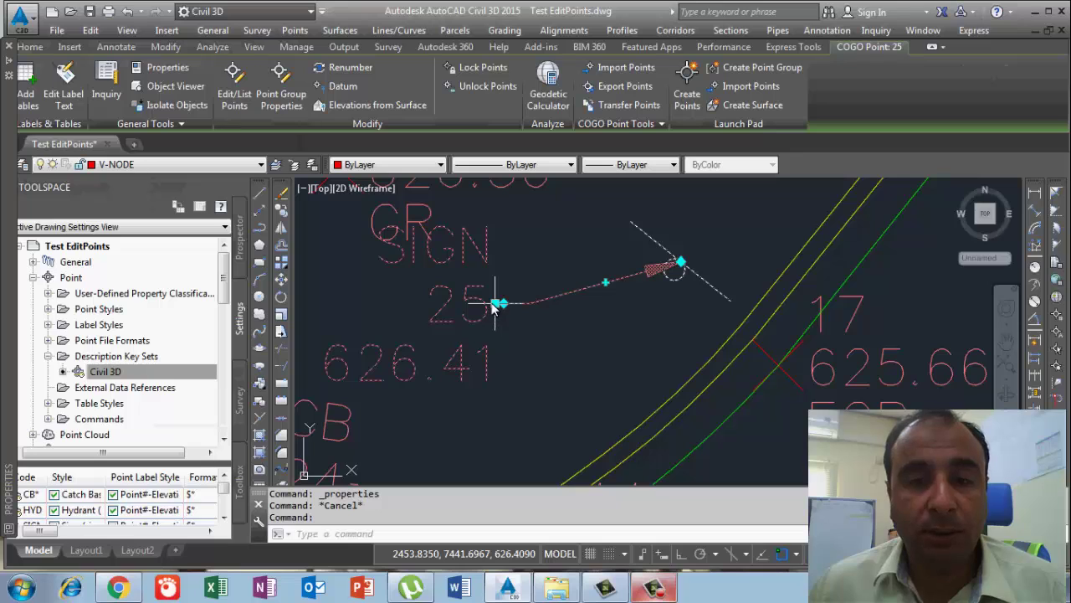
mouse_move(499, 303)
click(555, 329)
middle_drag(682, 240, 461, 345)
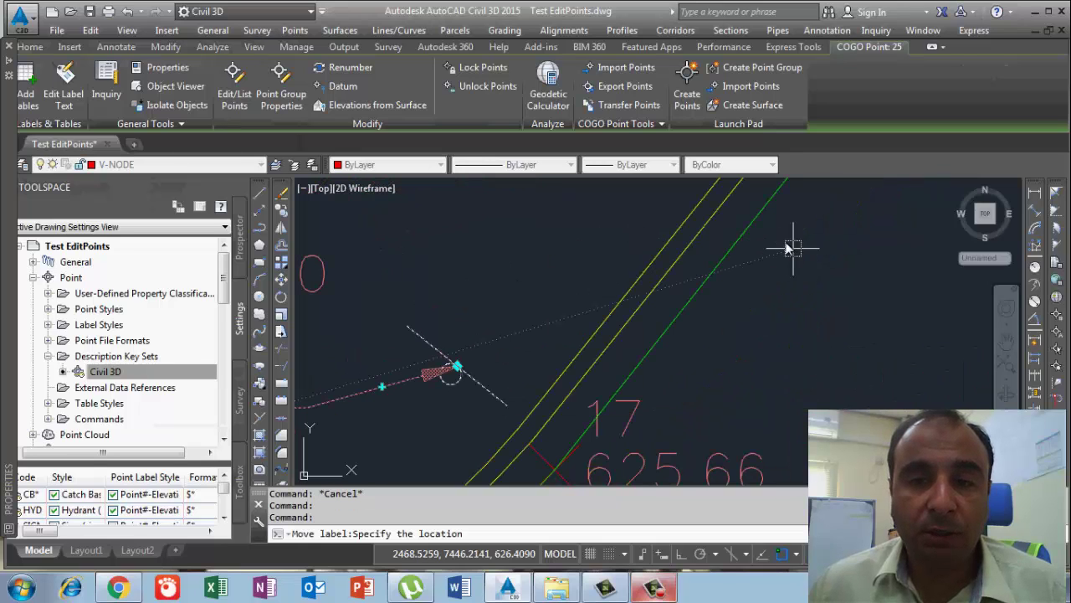
click(787, 242)
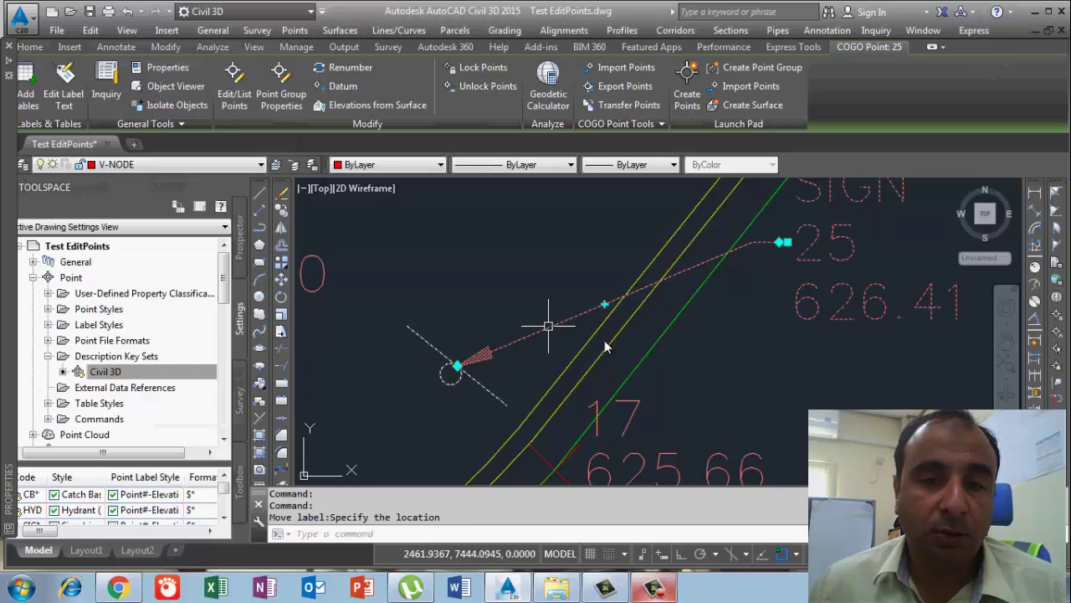
scroll(548, 325, down, 4)
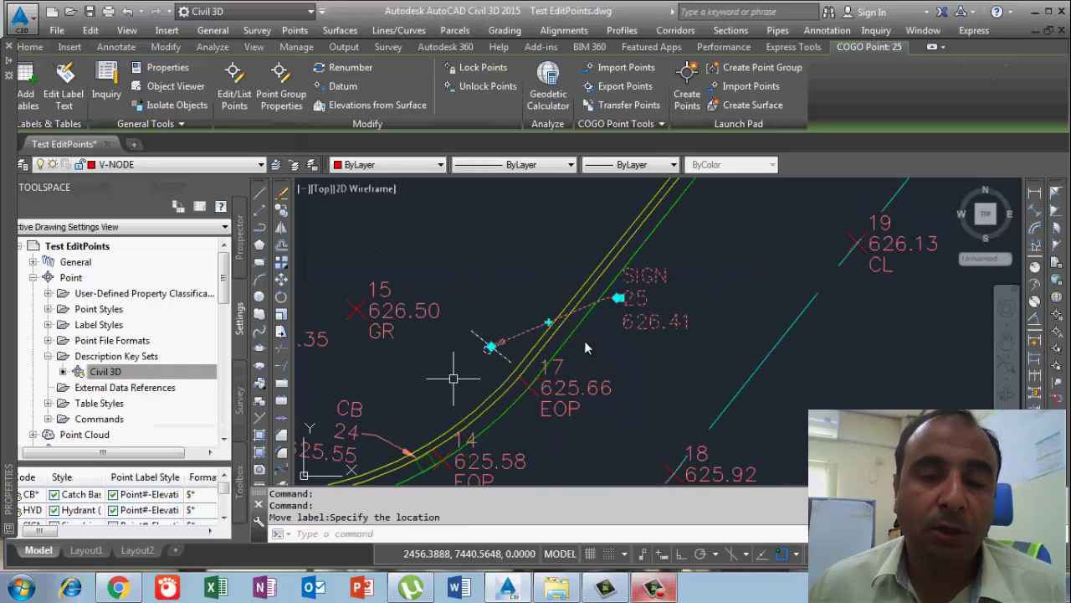
mouse_move(583, 356)
middle_down()
mouse_move(591, 321)
mouse_move(628, 275)
middle_up()
scroll(590, 319, down, 4)
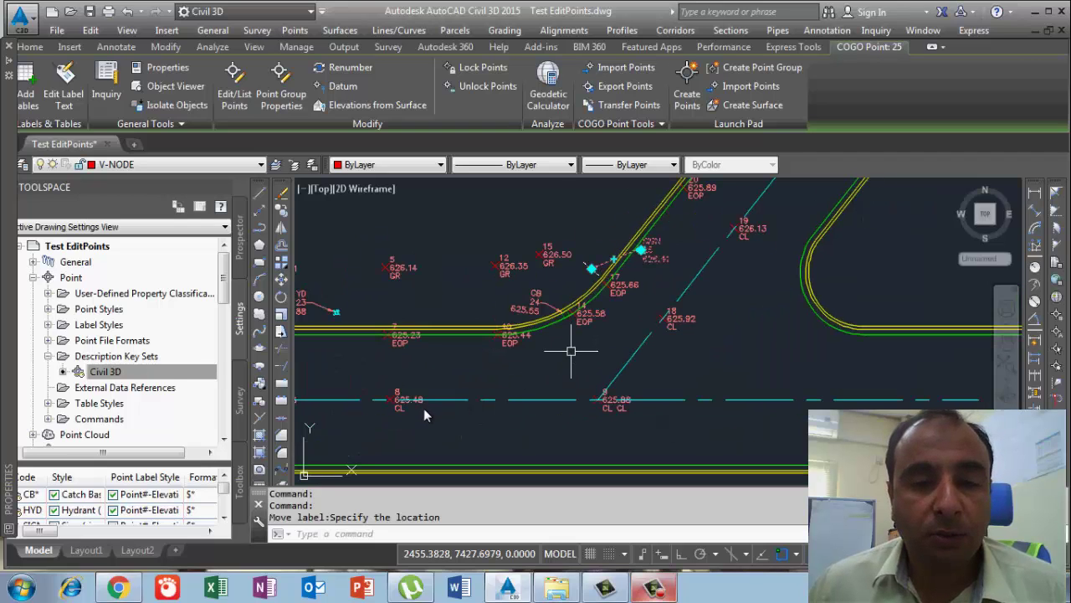
scroll(418, 410, up, 2)
middle_drag(495, 431, 580, 454)
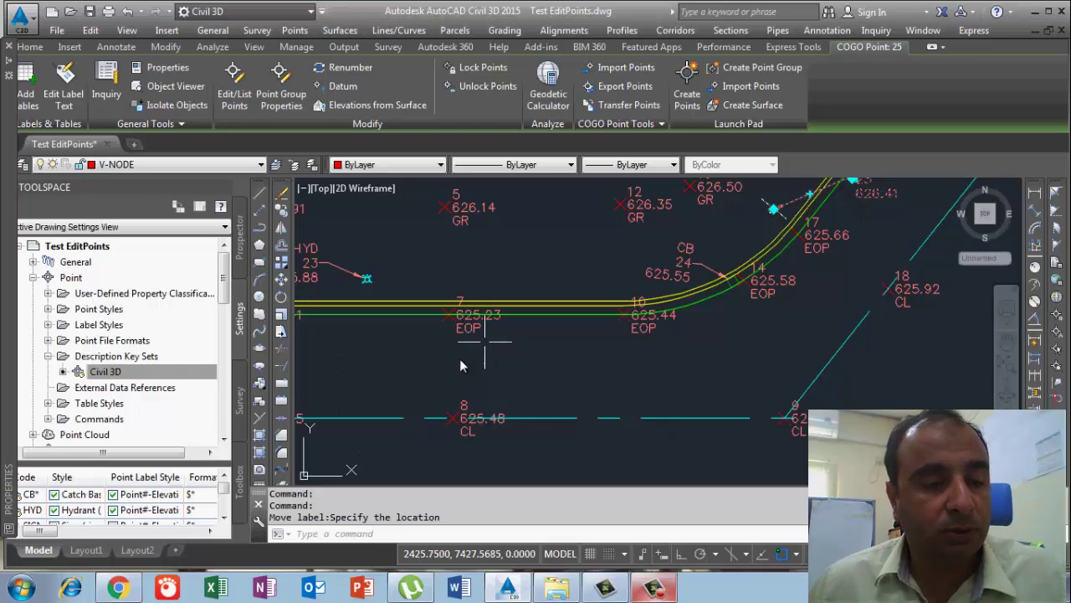
key(Escape)
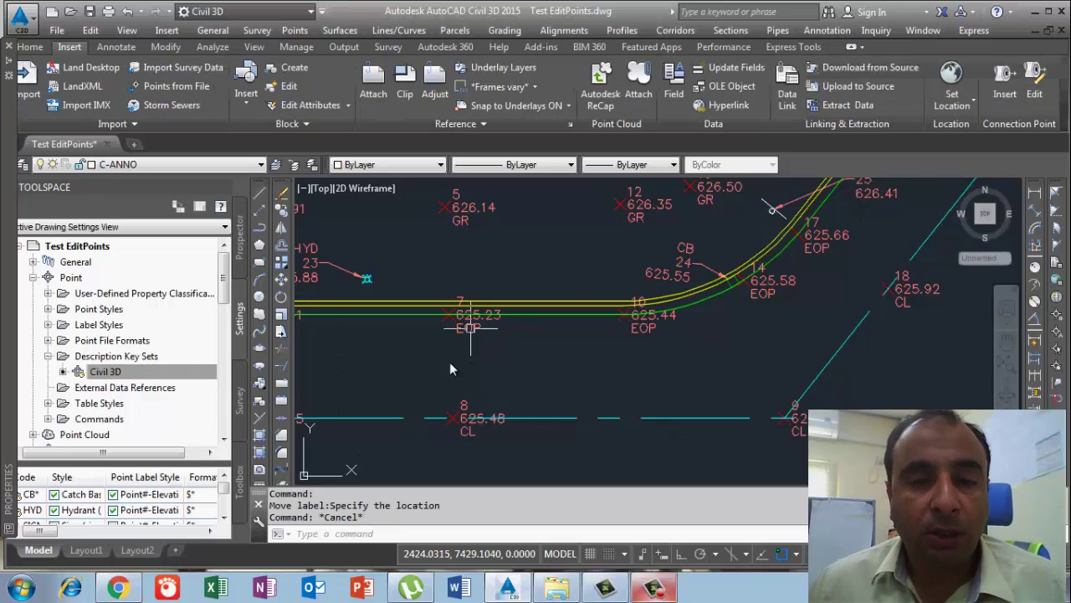
scroll(450, 368, down, 1)
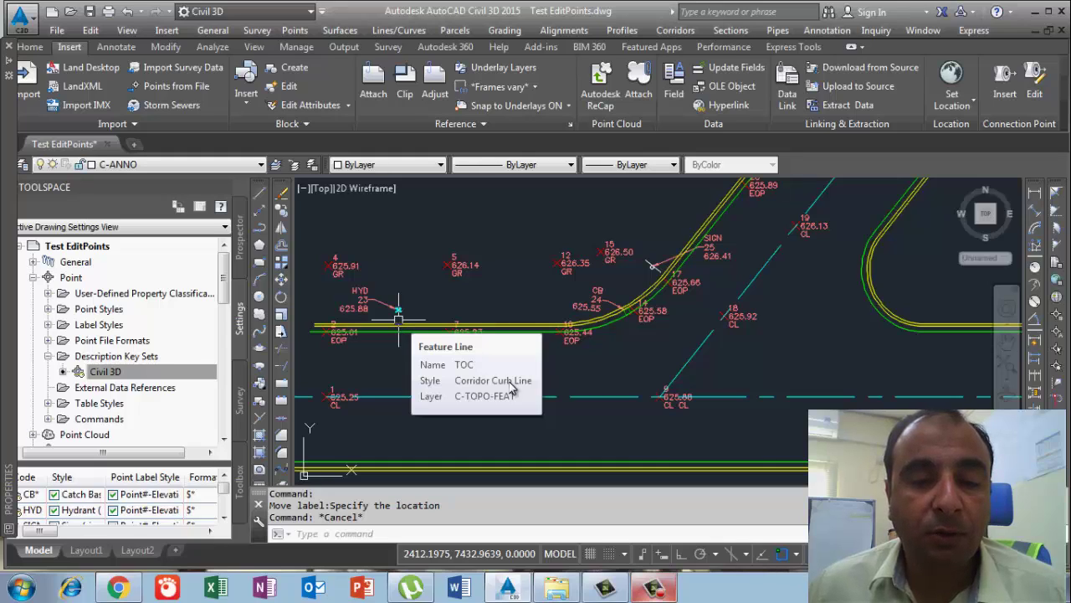
click(651, 591)
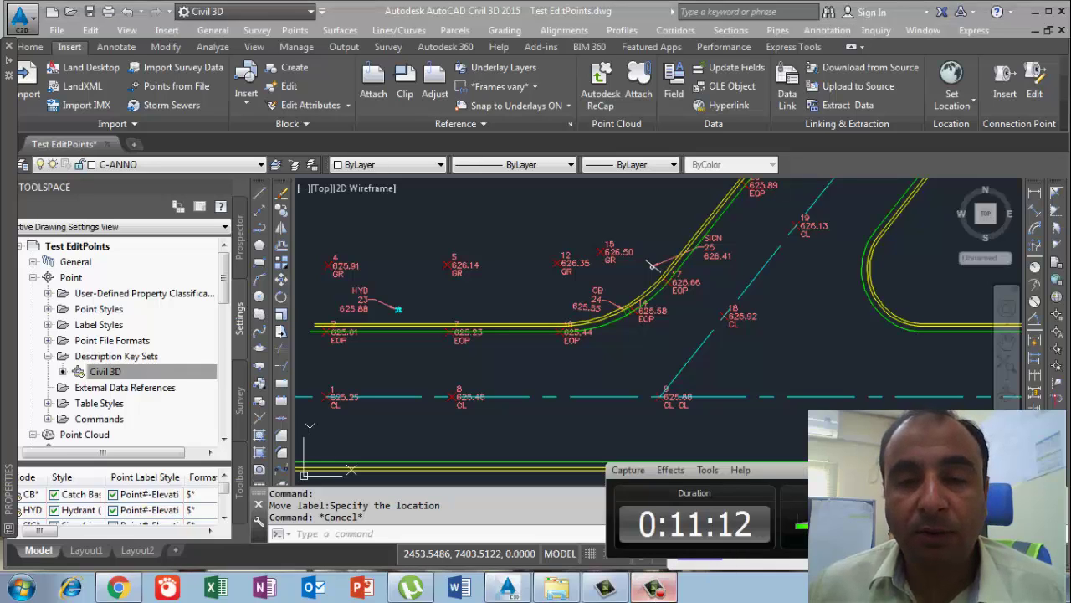